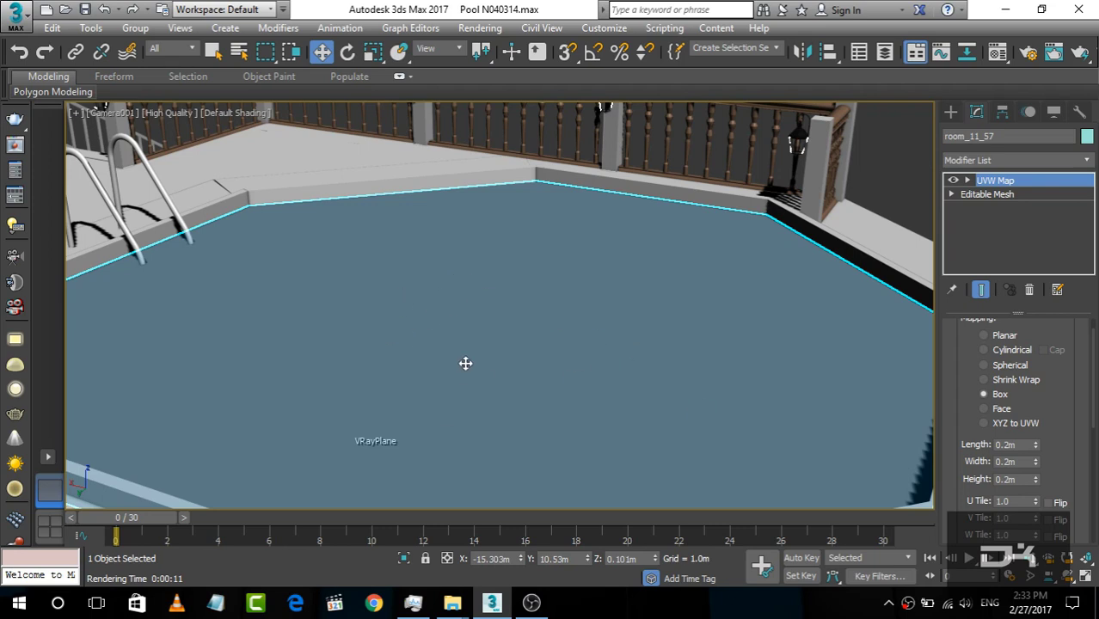
- Delete the UVW Map modifier from room_11_57 and keep the water material Standard
right_click(1029, 182)
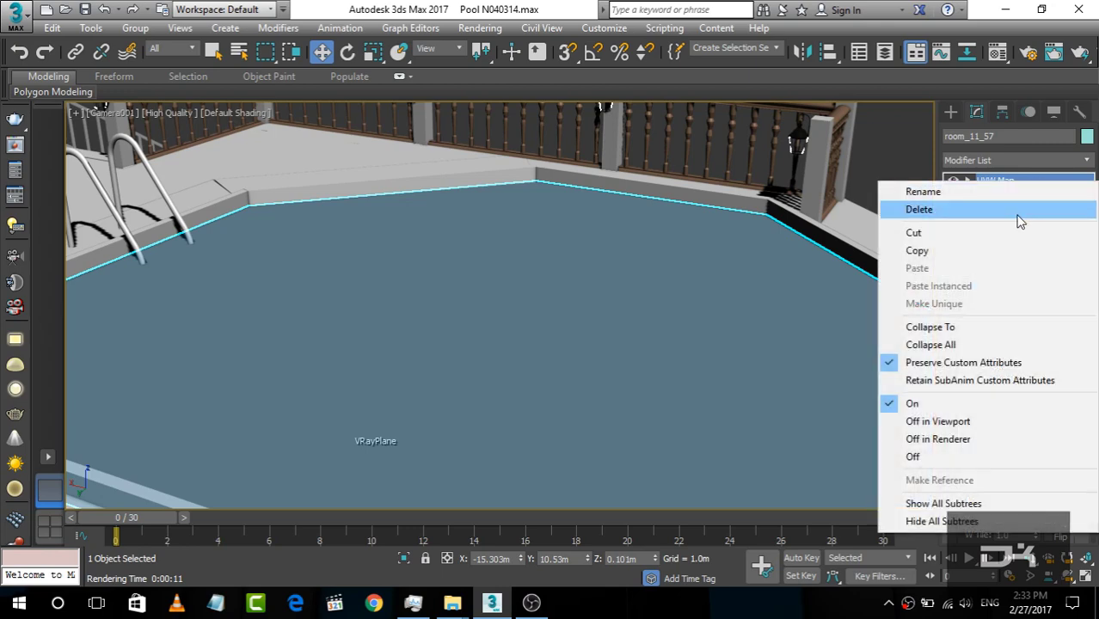
click(1018, 214)
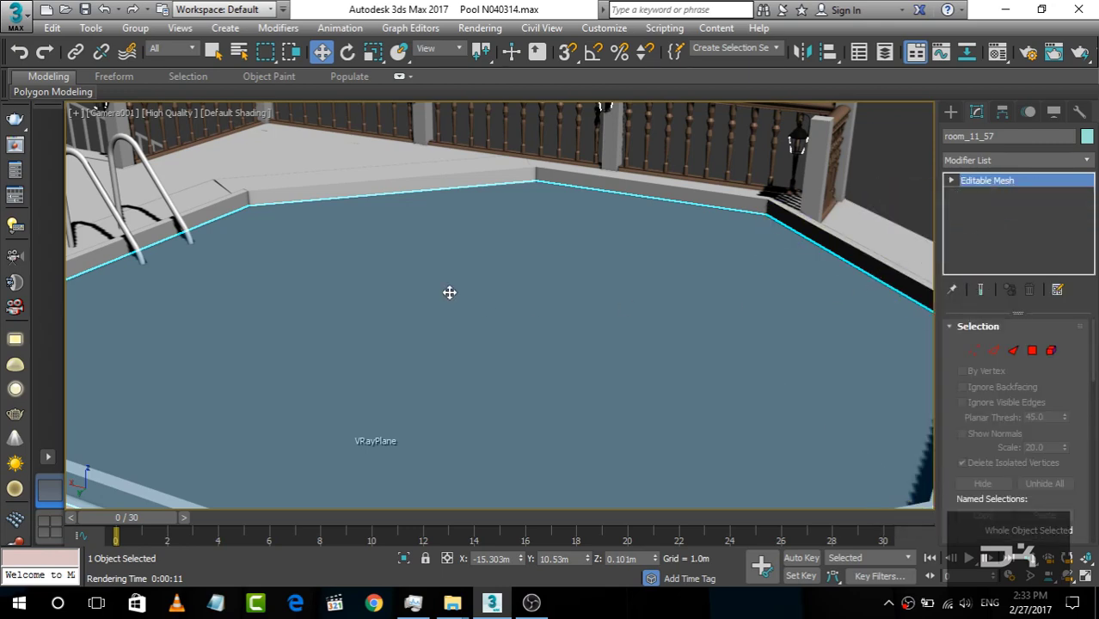
key(m)
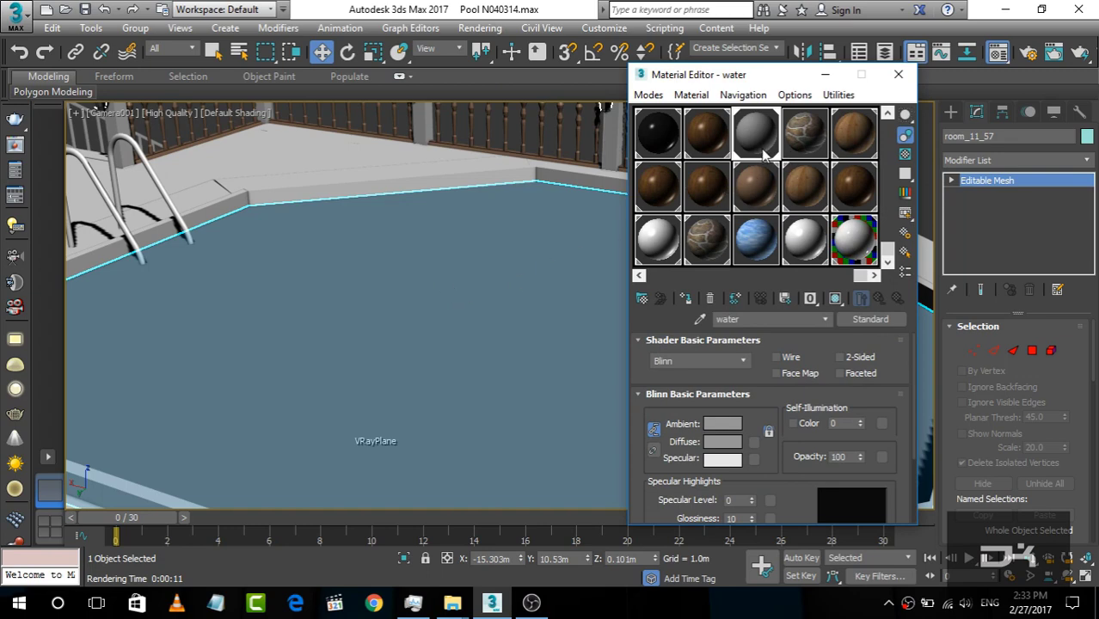
click(870, 318)
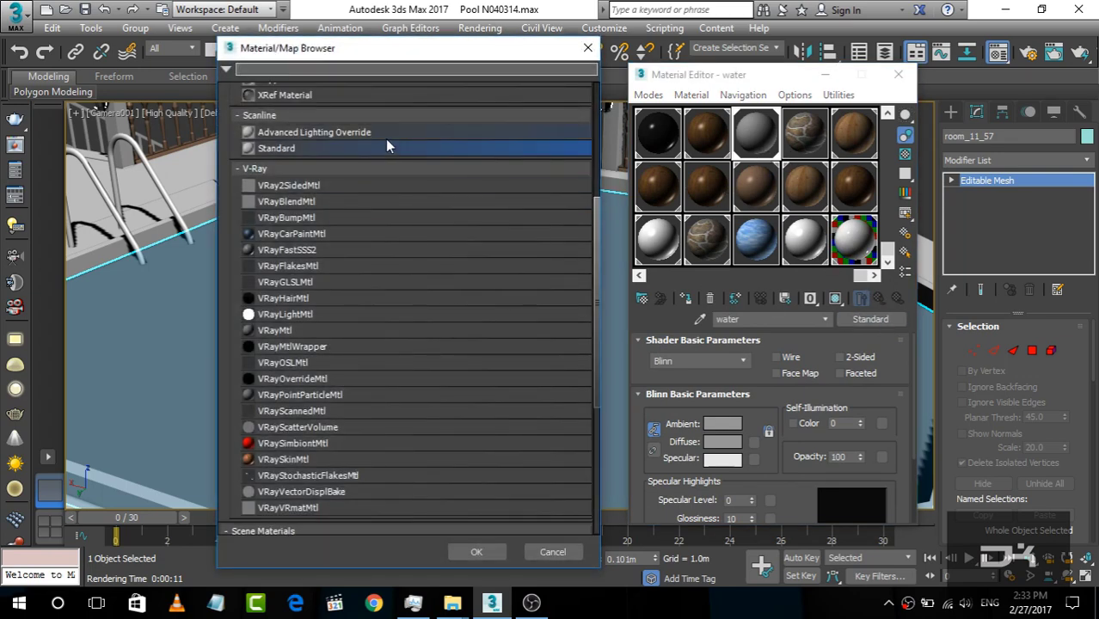
click(478, 551)
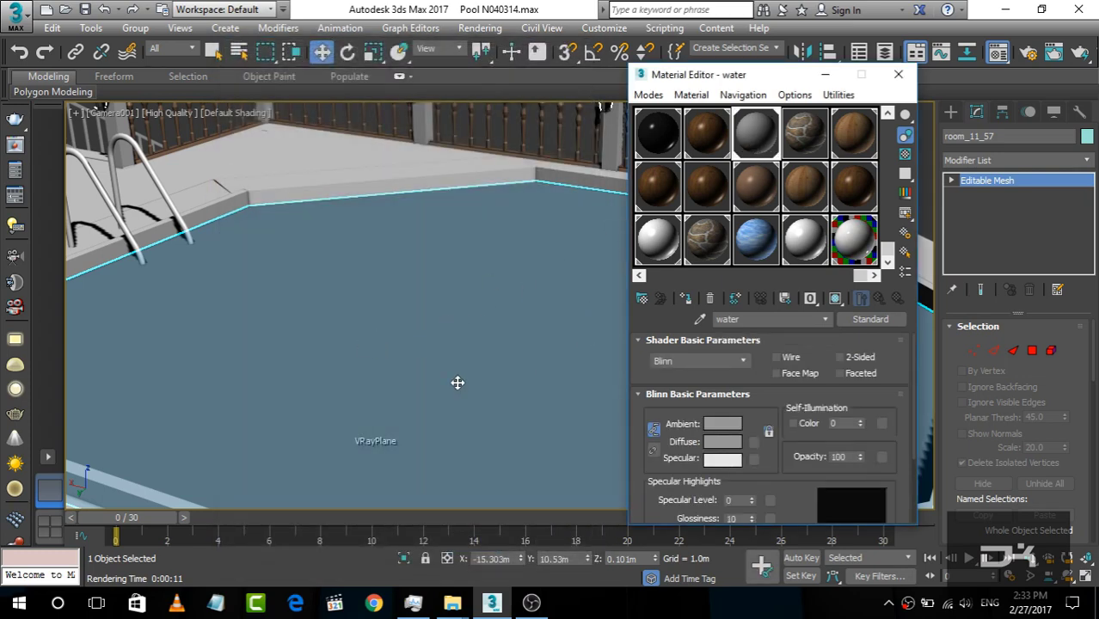
click(824, 74)
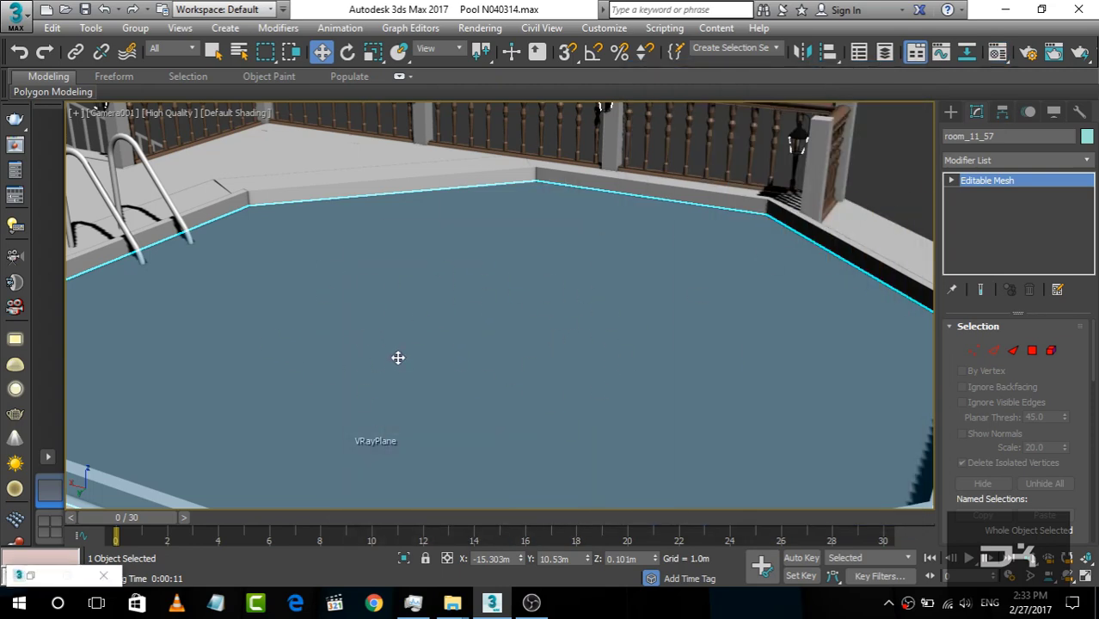
- Run a V-Ray test render of the pool camera view, then bring up the water material
click(1051, 53)
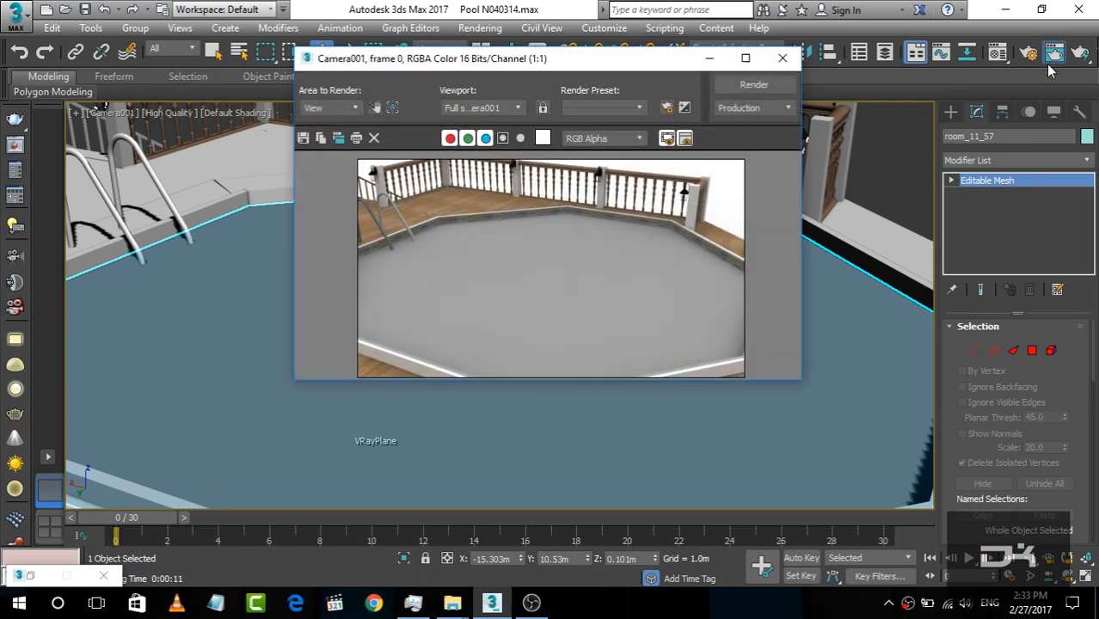
click(747, 86)
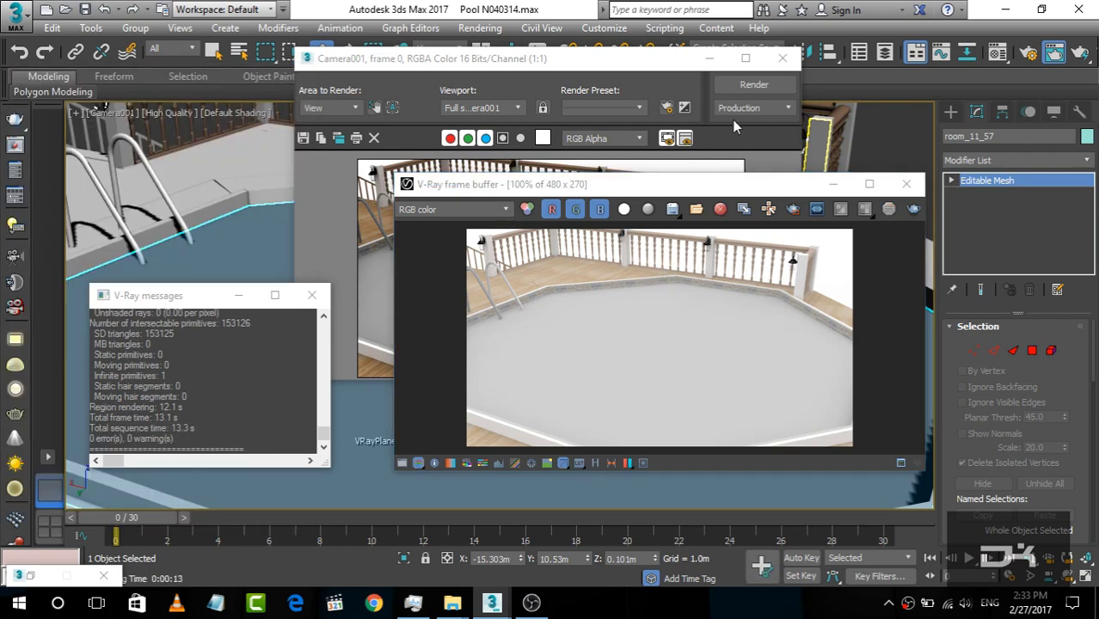
click(780, 60)
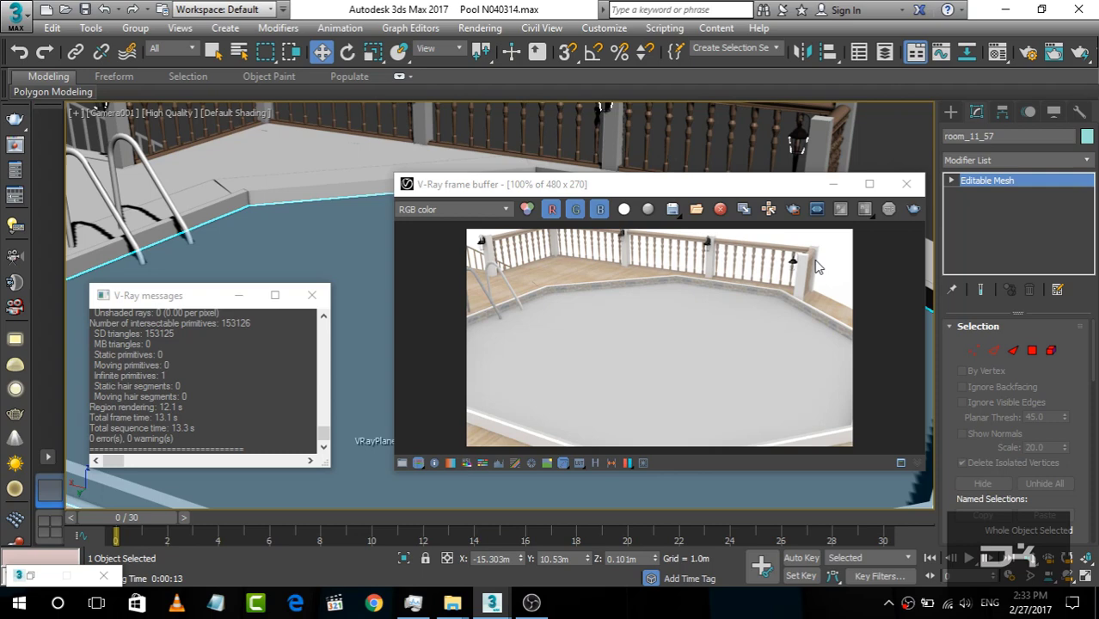
click(906, 183)
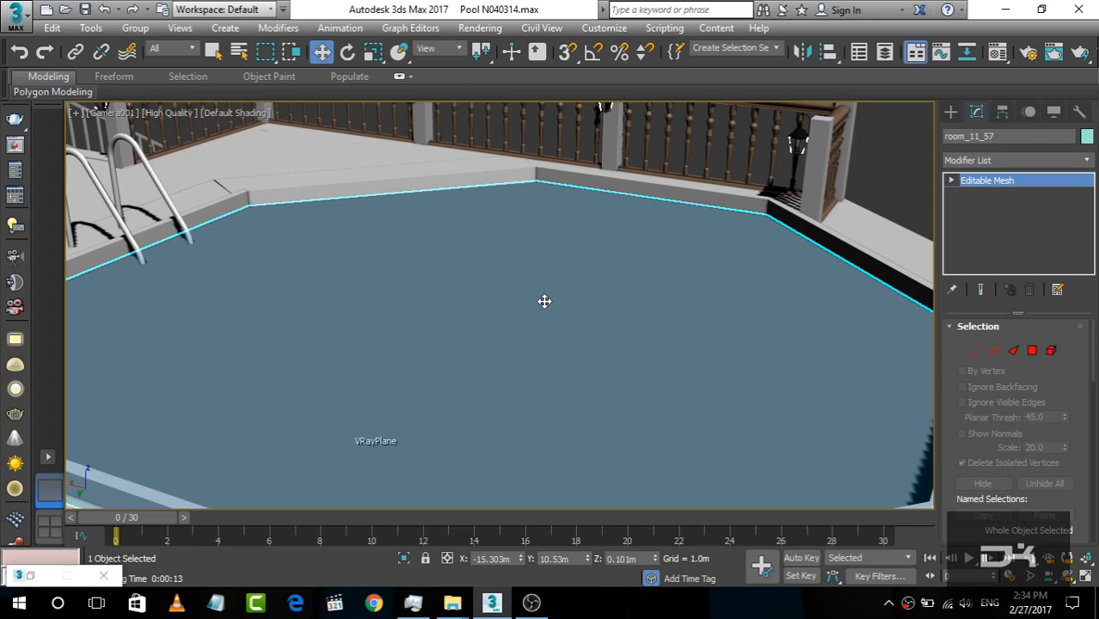
key(m)
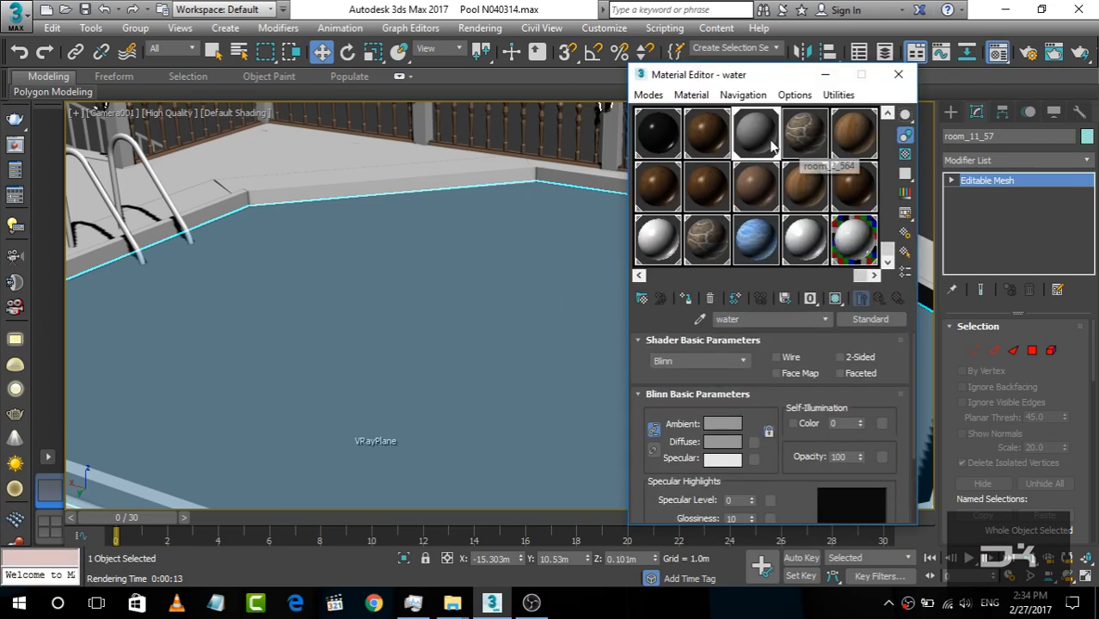
- Convert the water material from Standard to VRayMtl
click(856, 322)
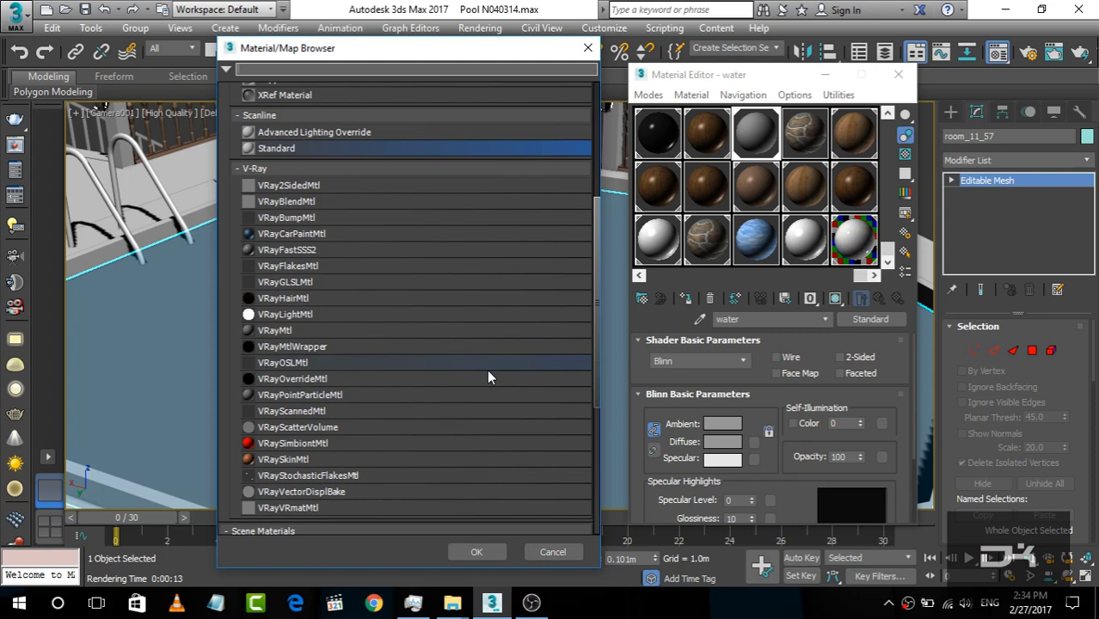
click(468, 334)
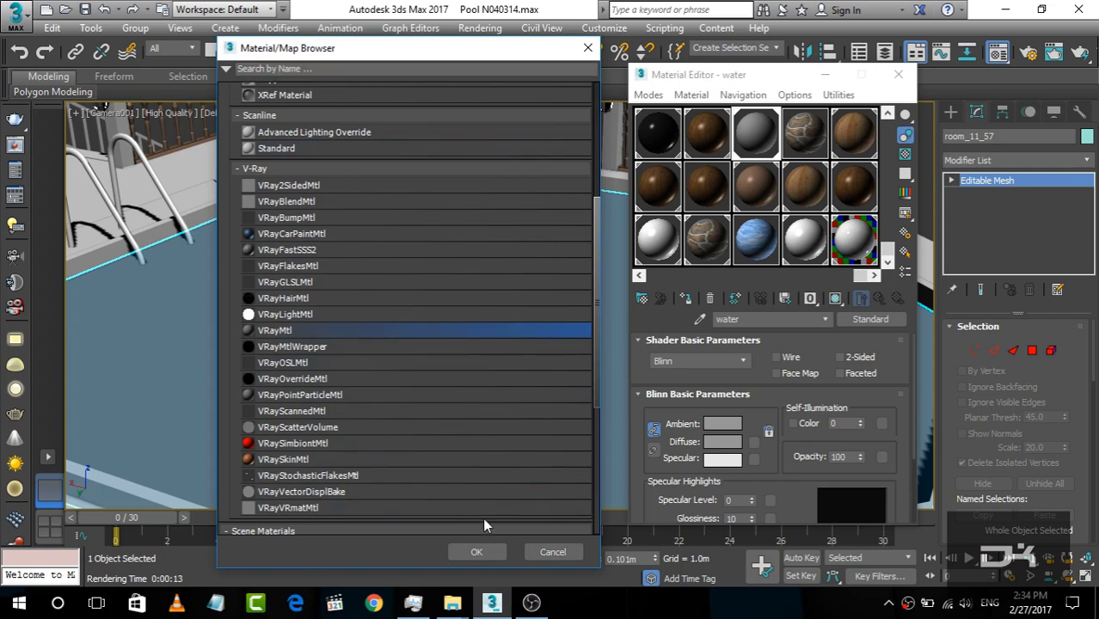
click(485, 552)
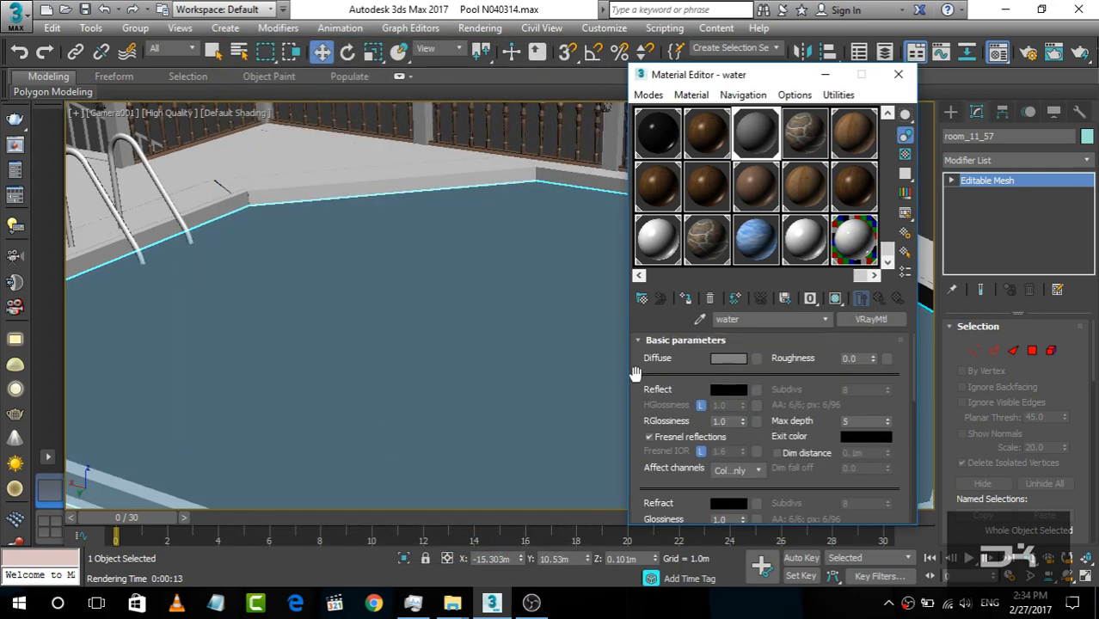
- Set the water's diffuse colour to a strong blue, RGB 69, 81, 240
click(727, 358)
drag(856, 331, 393, 153)
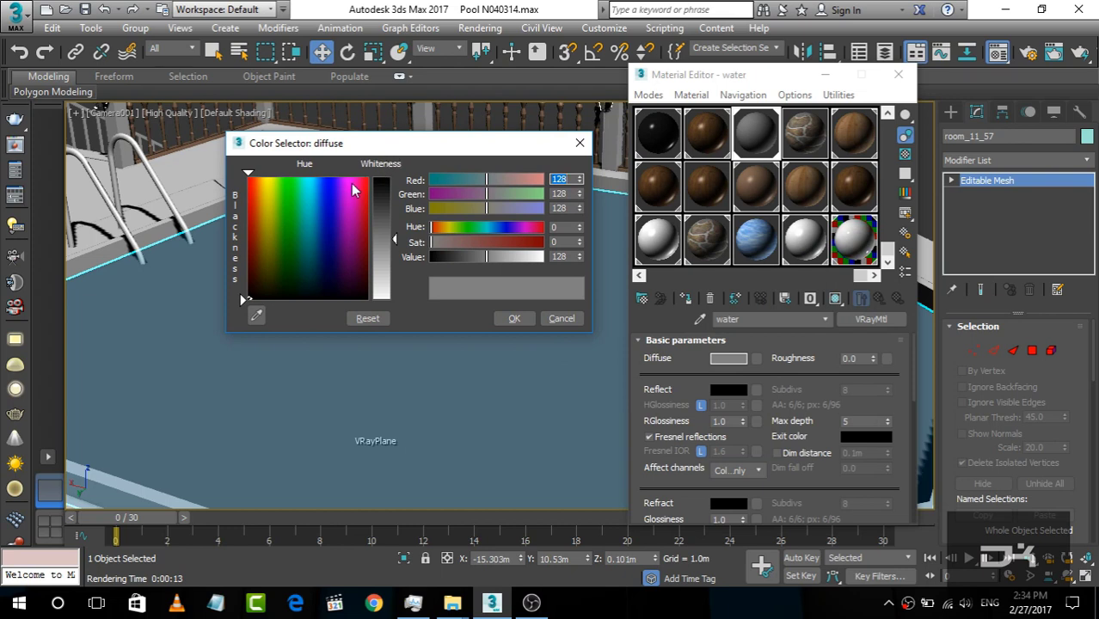
click(325, 189)
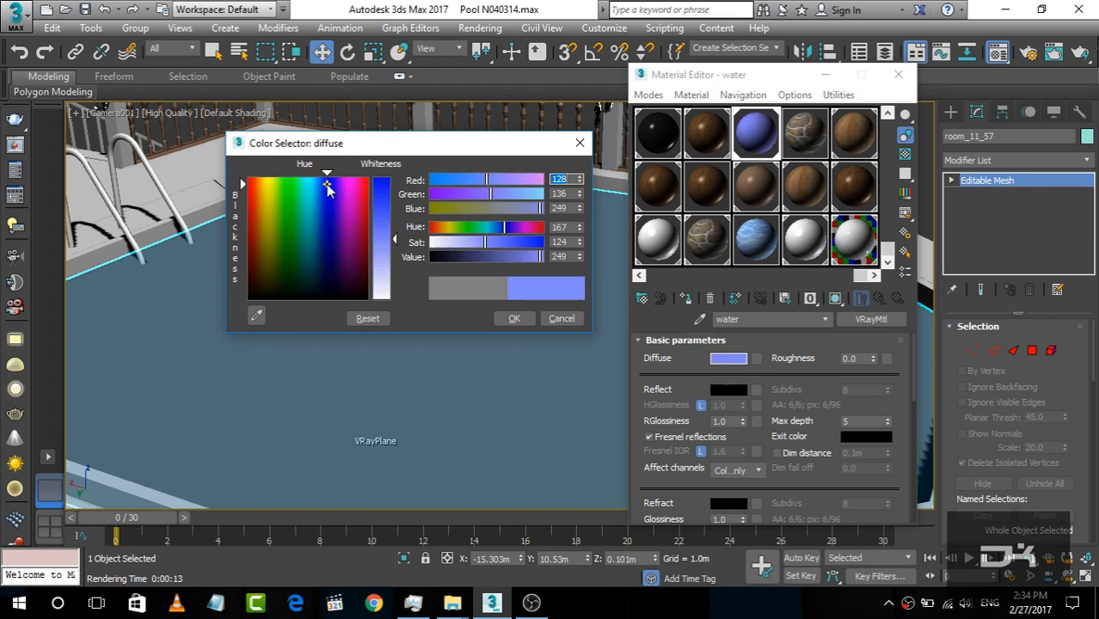
mouse_move(323, 189)
mouse_down()
mouse_move(320, 179)
mouse_move(327, 188)
mouse_up()
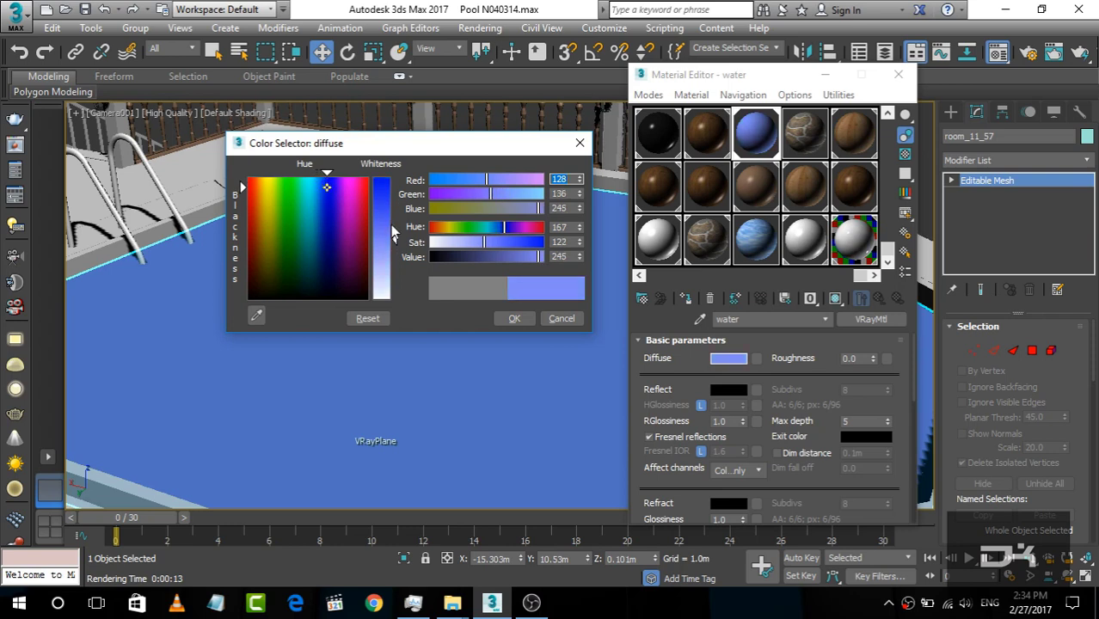
drag(394, 234, 394, 199)
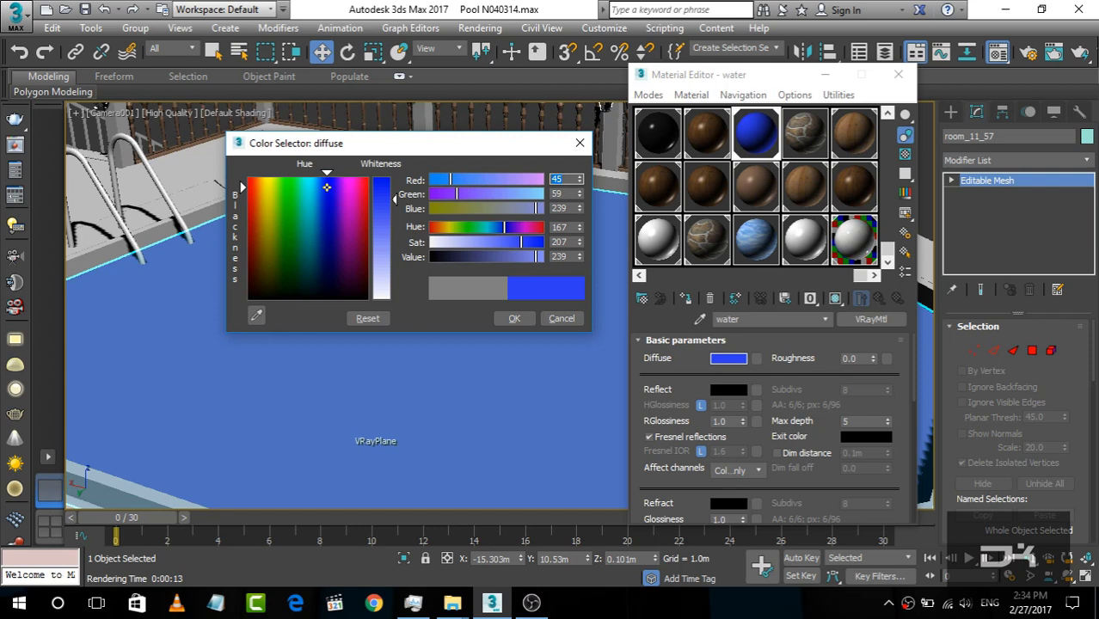
drag(398, 213, 395, 210)
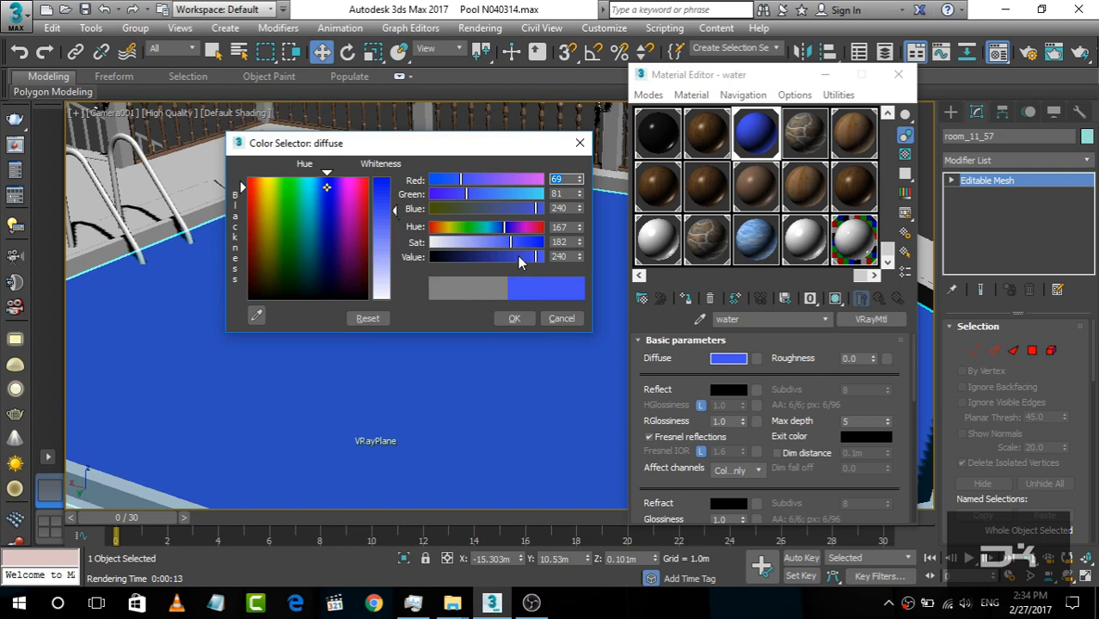
click(513, 318)
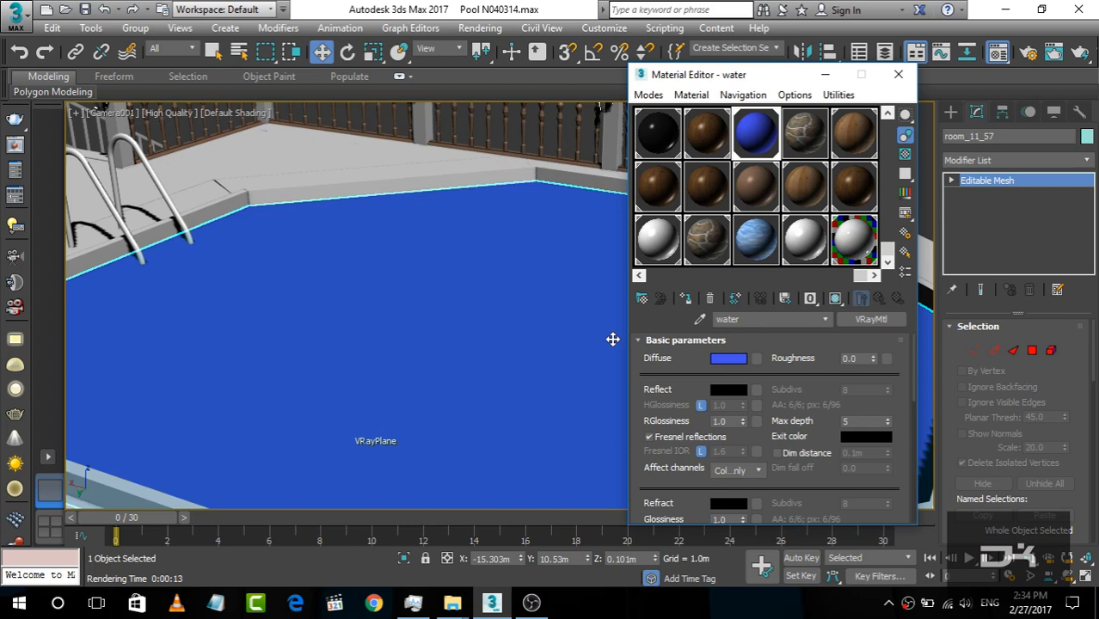
- Enlarge the water material preview and show a checkered background behind the sample
double_click(759, 142)
drag(407, 129, 362, 59)
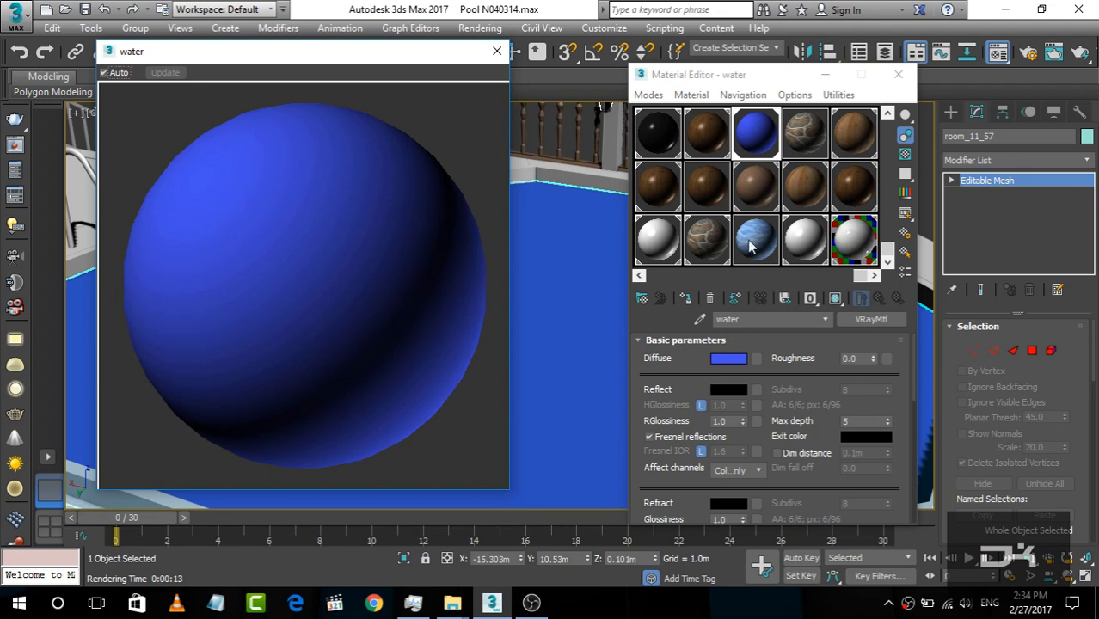
click(906, 155)
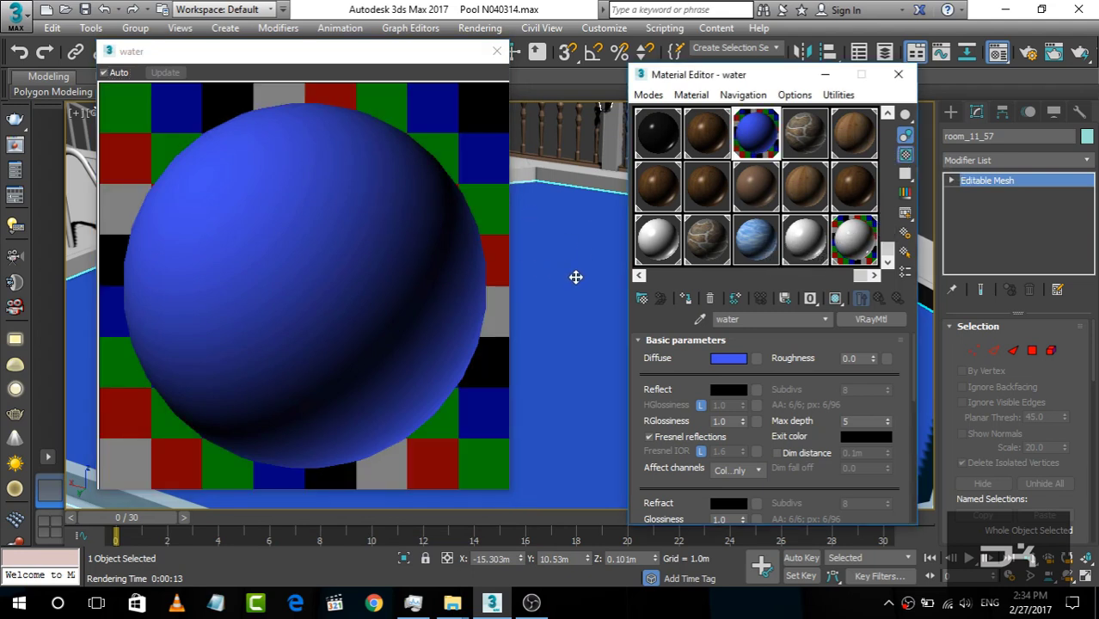
- Set the water's reflection colour to a mid grey of RGB 153
click(737, 391)
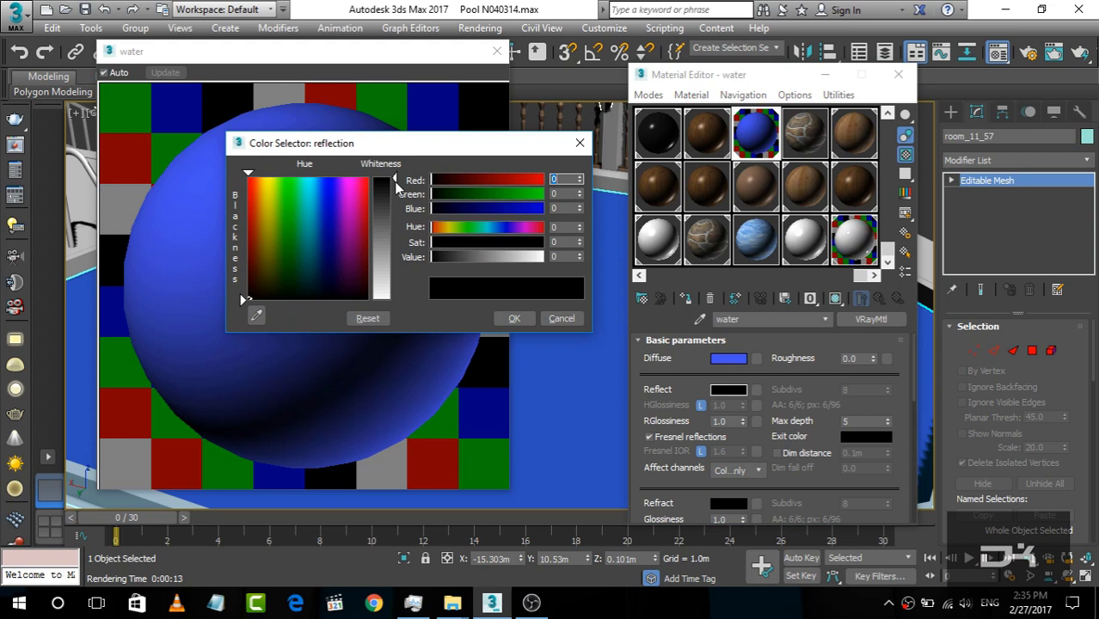
drag(430, 153, 593, 212)
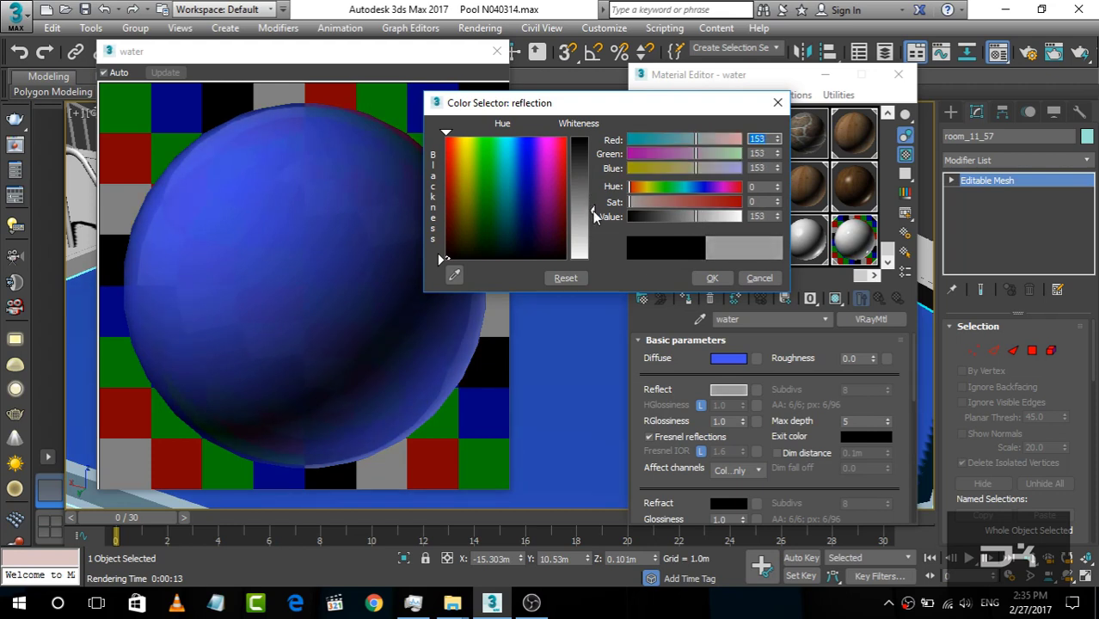
click(713, 279)
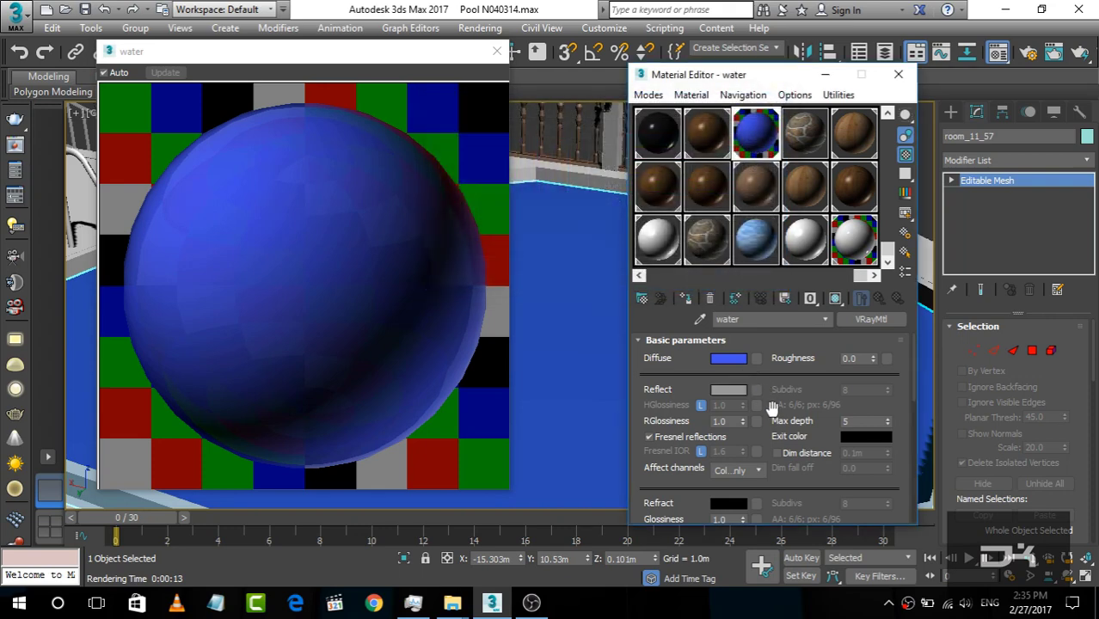
drag(816, 478, 804, 340)
- Set the water's refraction colour to a grey value of 106 after trying 72 and 89
click(728, 367)
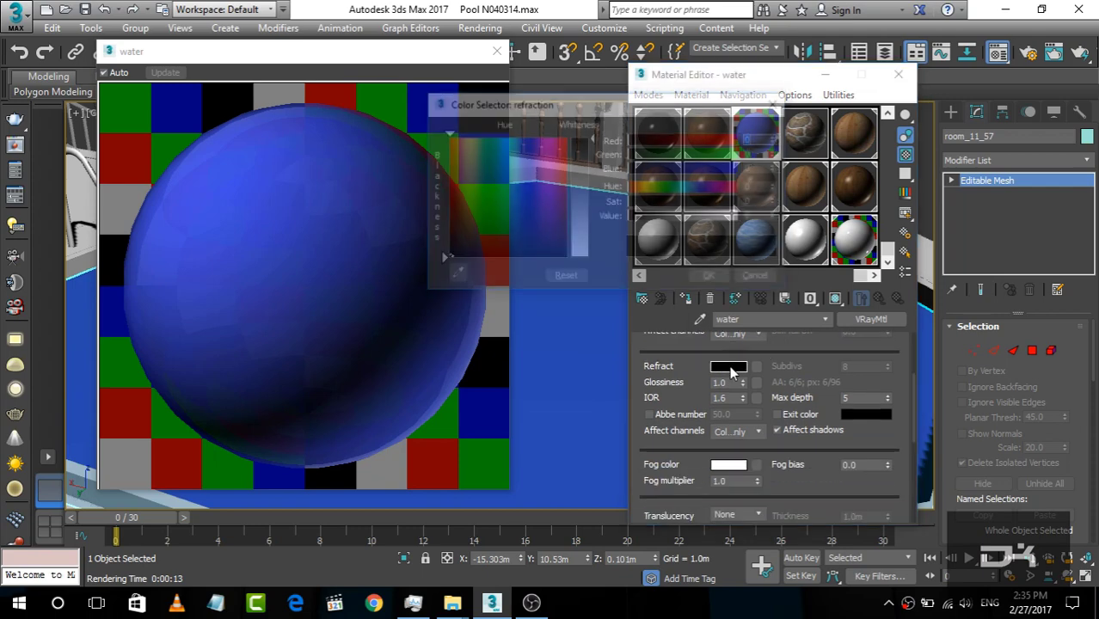
drag(589, 138, 591, 195)
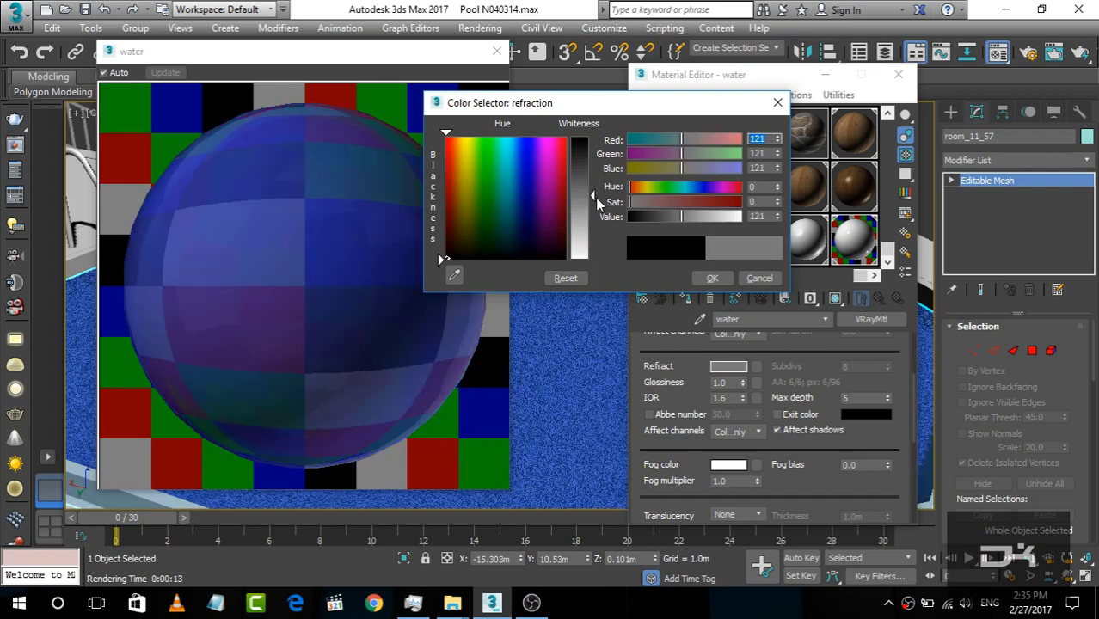
drag(593, 196, 592, 194)
text(72)
key(Return)
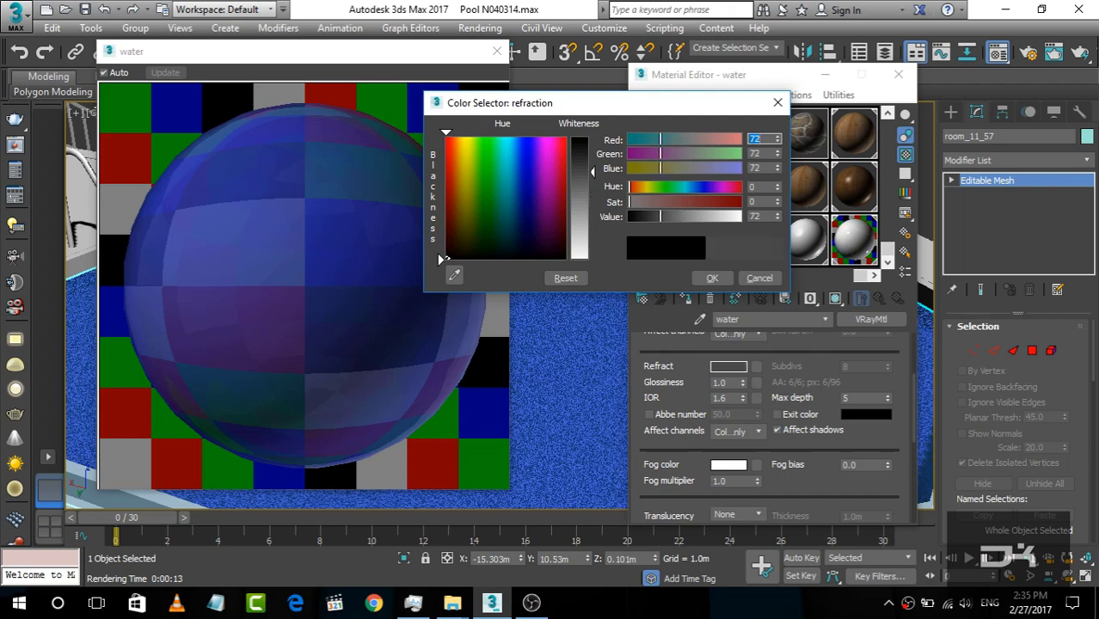
text(89)
key(Return)
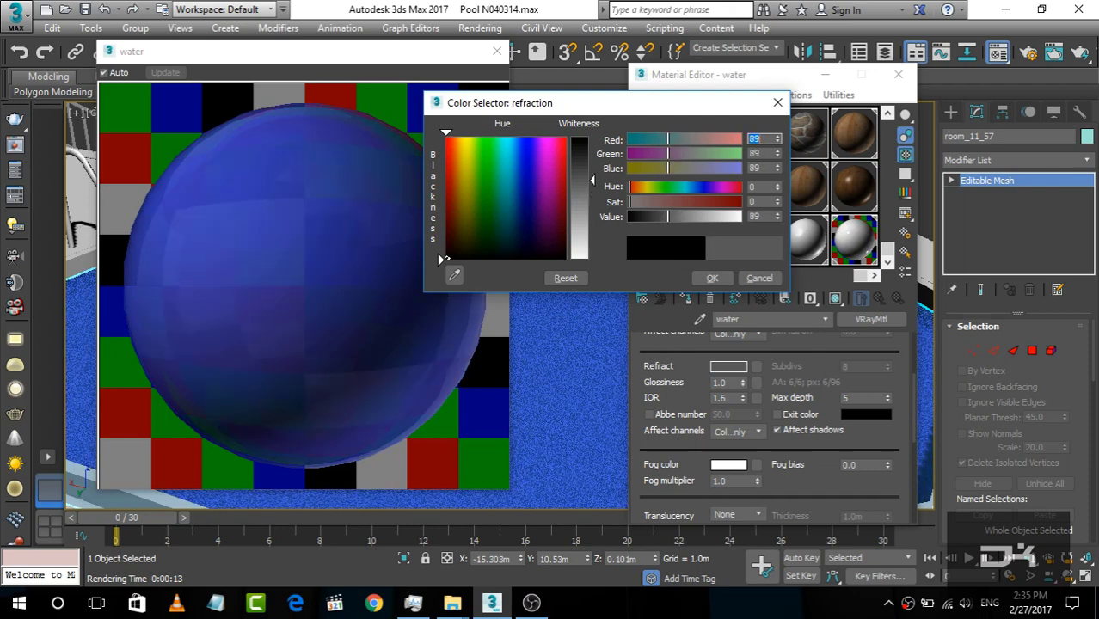
text(106)
key(Return)
click(708, 275)
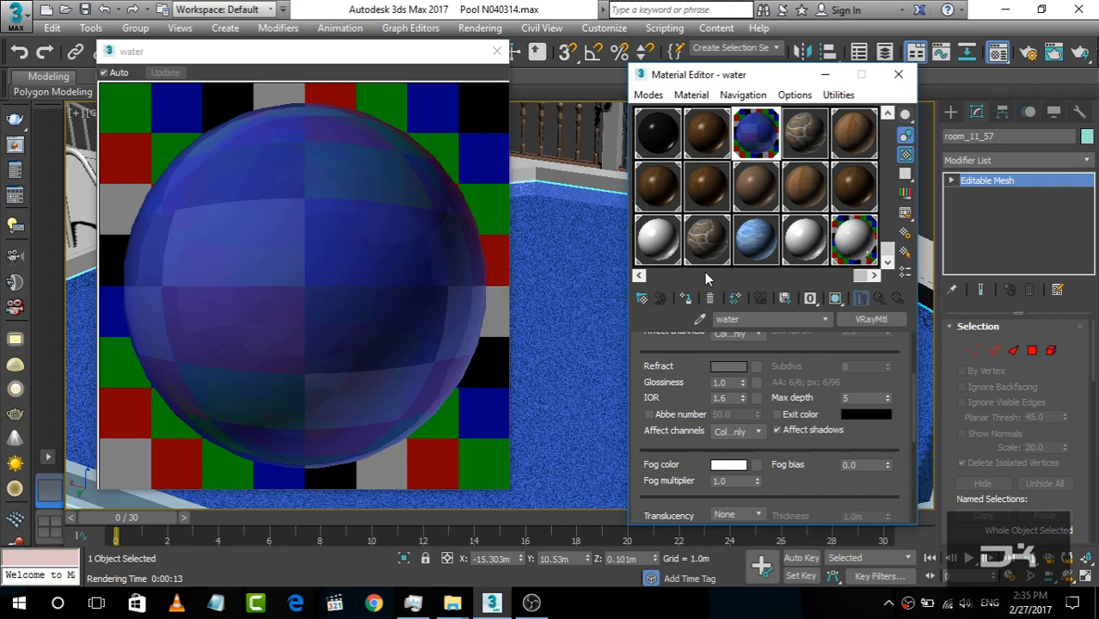
mouse_move(811, 489)
mouse_down()
mouse_move(805, 449)
mouse_move(809, 501)
mouse_up()
scroll(810, 452, up, 5)
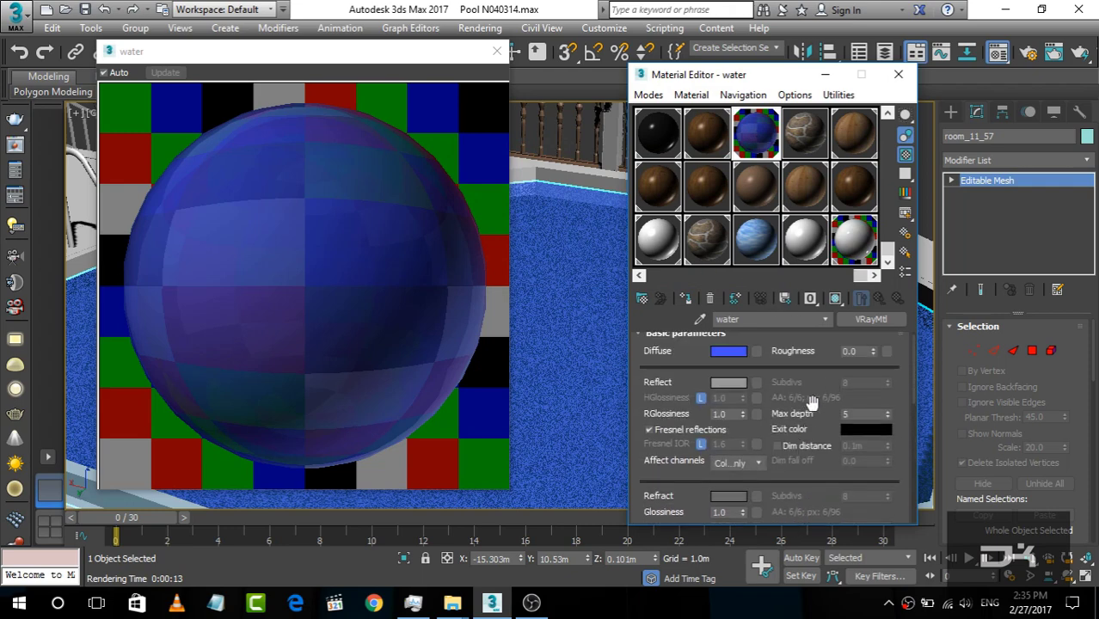
- Set the water material's roughness to 0.5
click(851, 359)
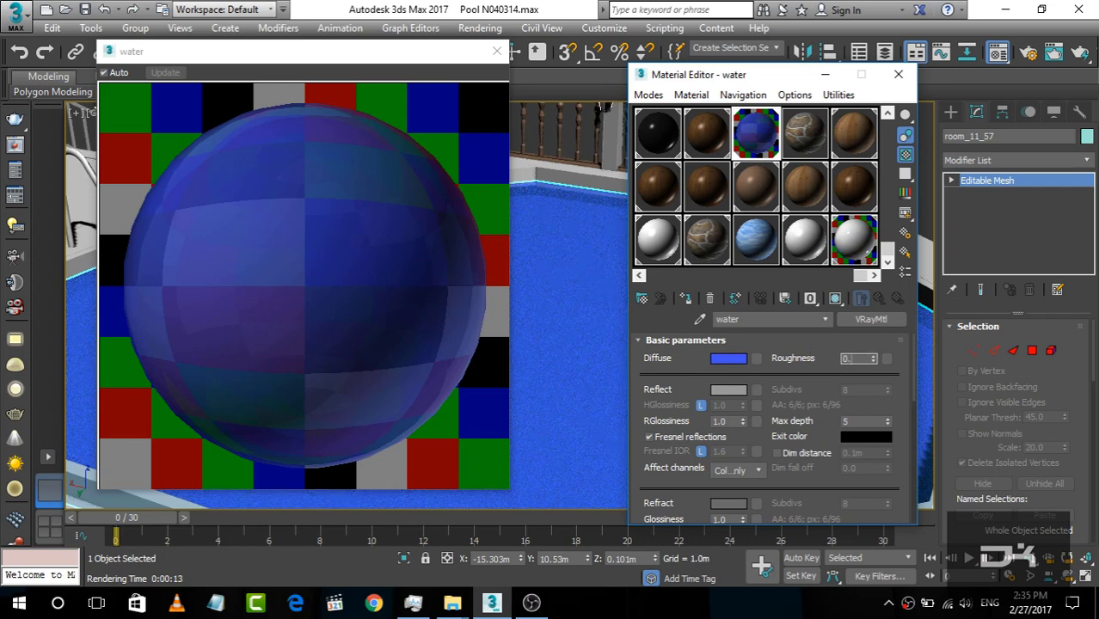
text(0.5)
key(Return)
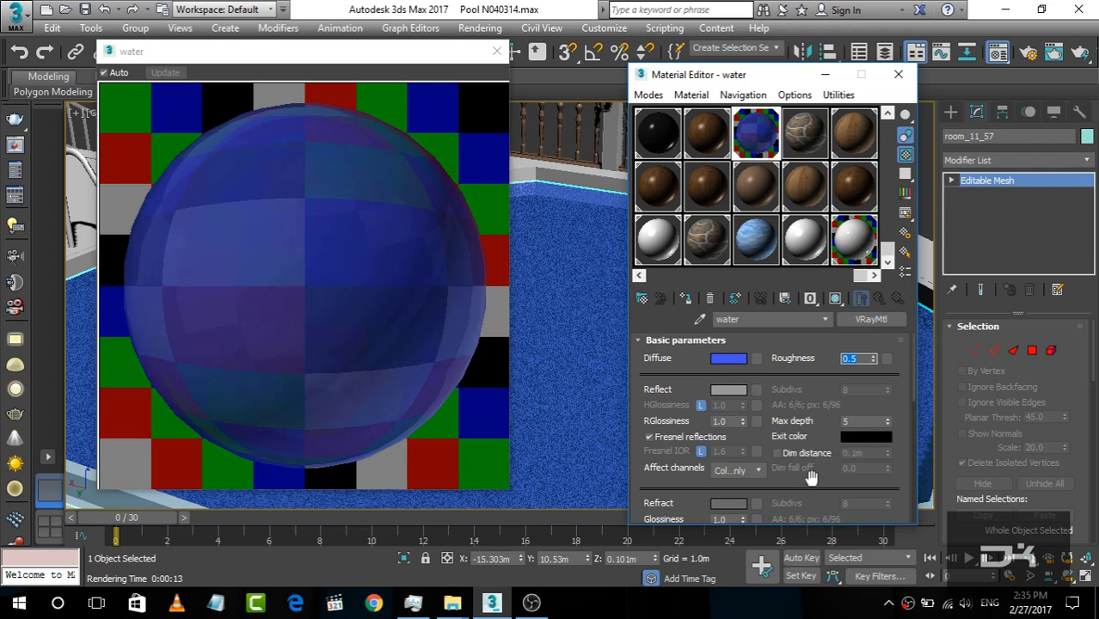
- Assign a Noise map to the water's Bump channel in the Maps rollout
drag(809, 473, 796, 302)
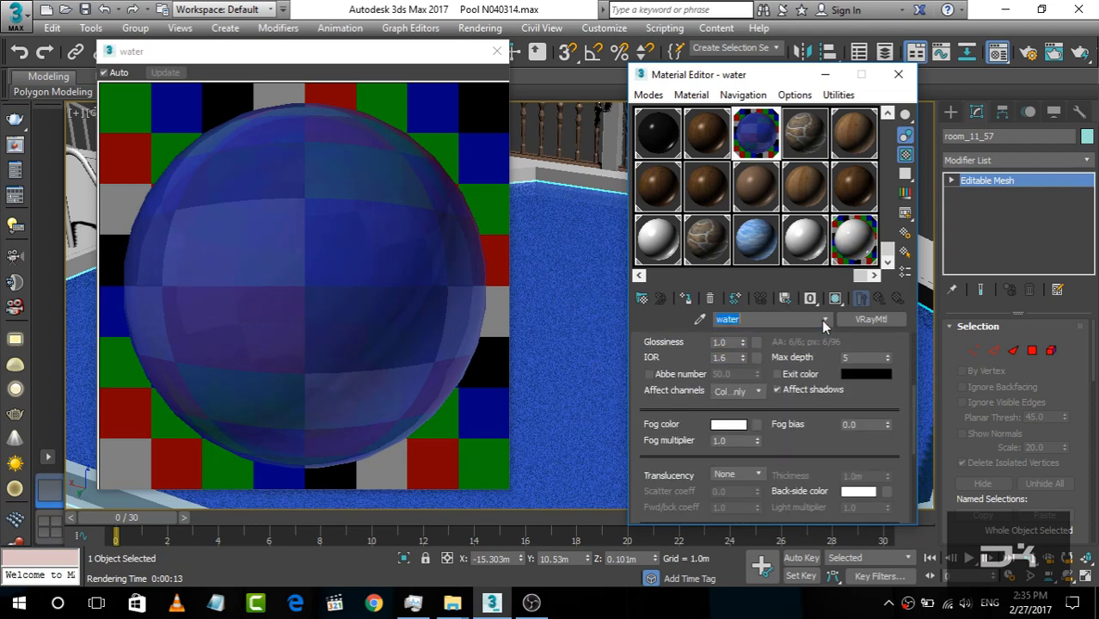
scroll(814, 452, down, 5)
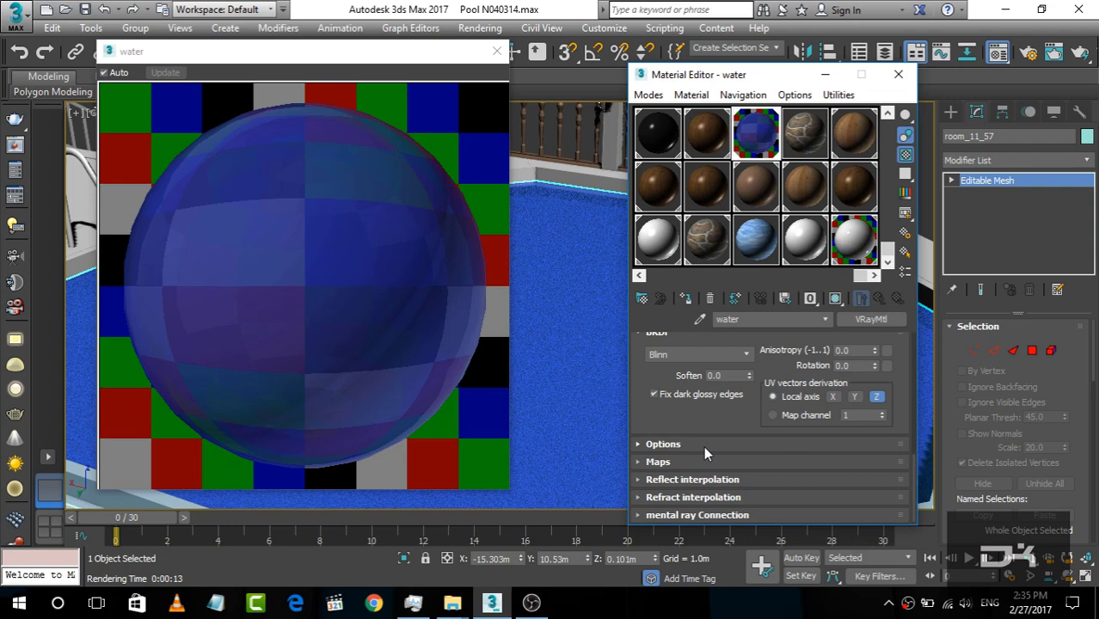
click(637, 461)
scroll(759, 445, down, 3)
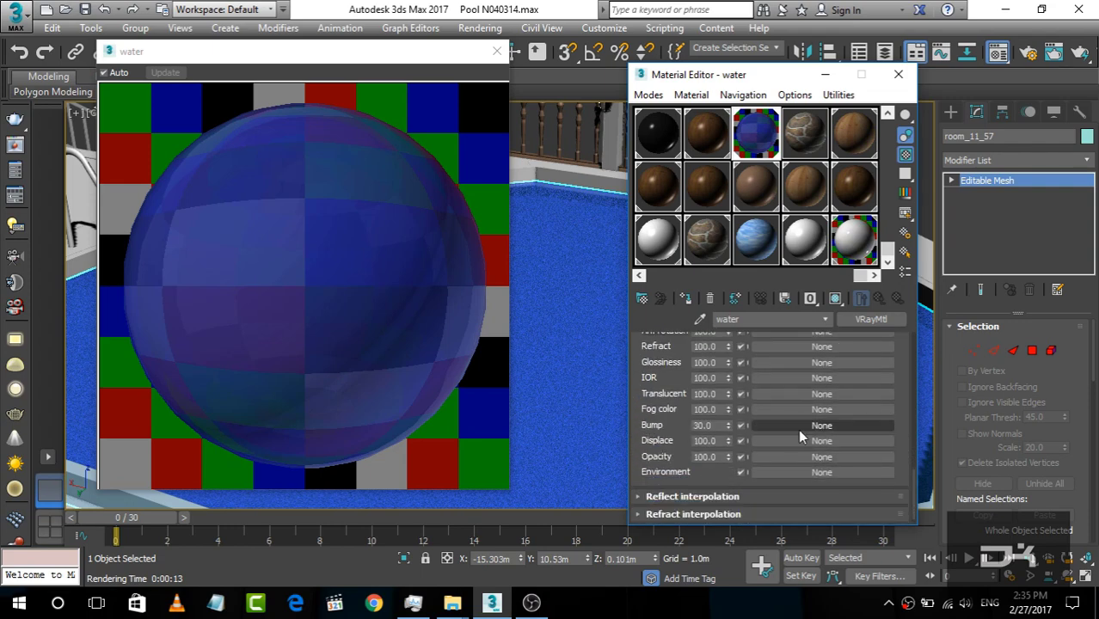
click(822, 426)
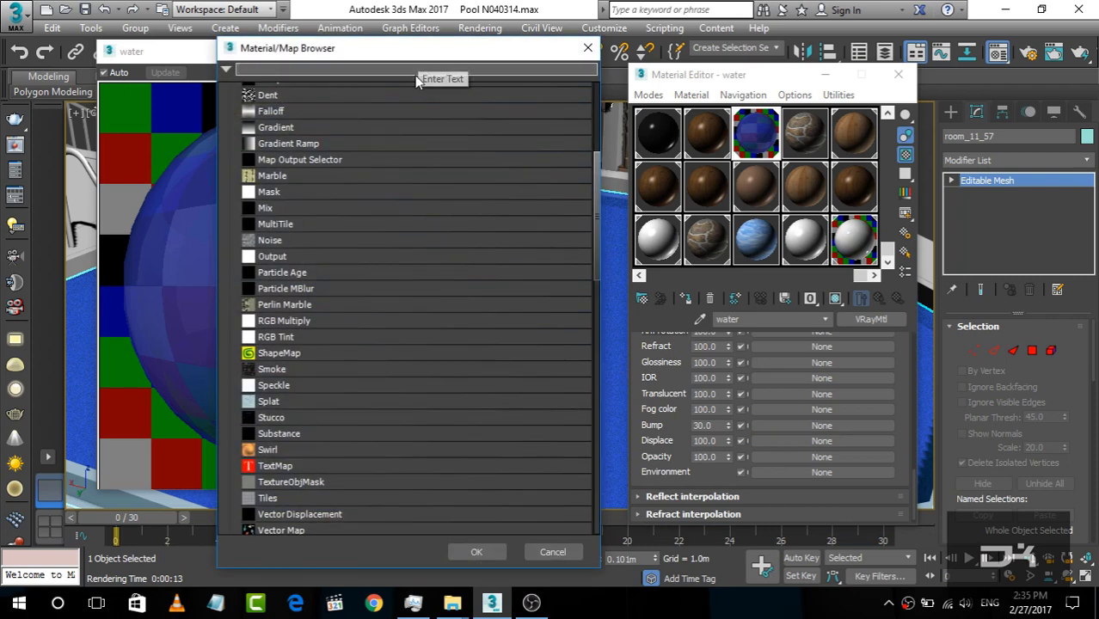
text(no)
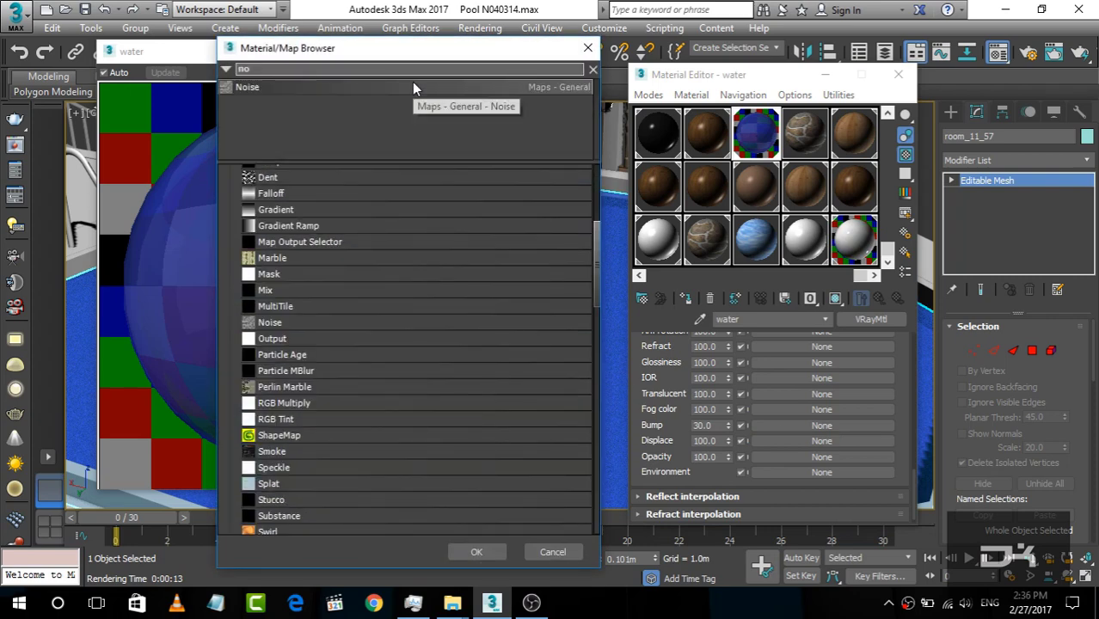
click(268, 89)
double_click(265, 88)
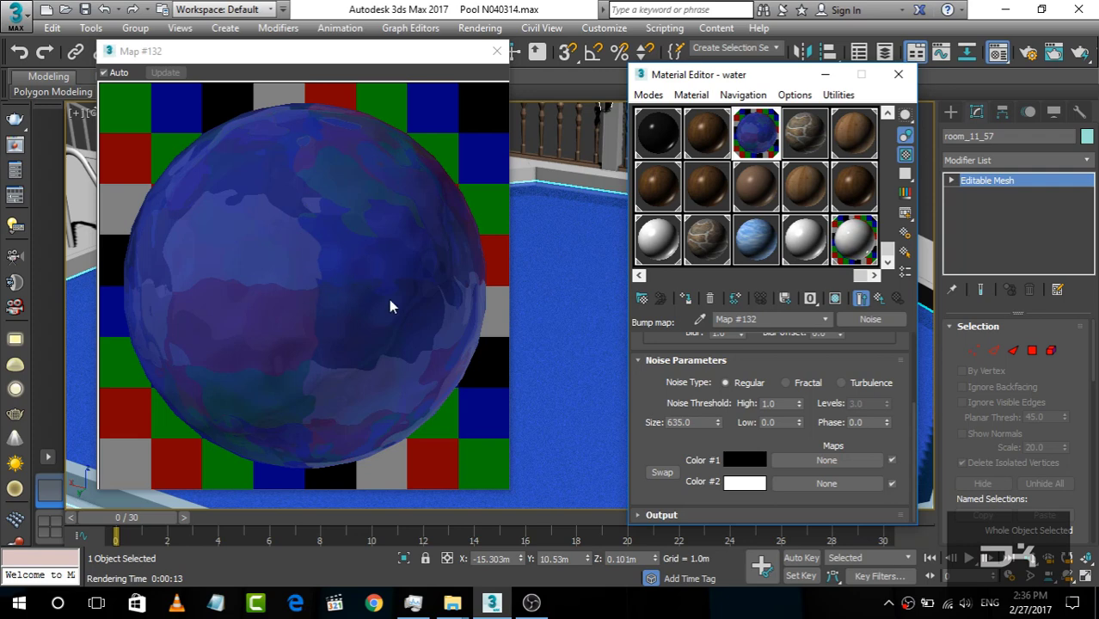
- Change the Noise Size from 635 to 350, after trying 535 and 300
scroll(798, 389, up, 5)
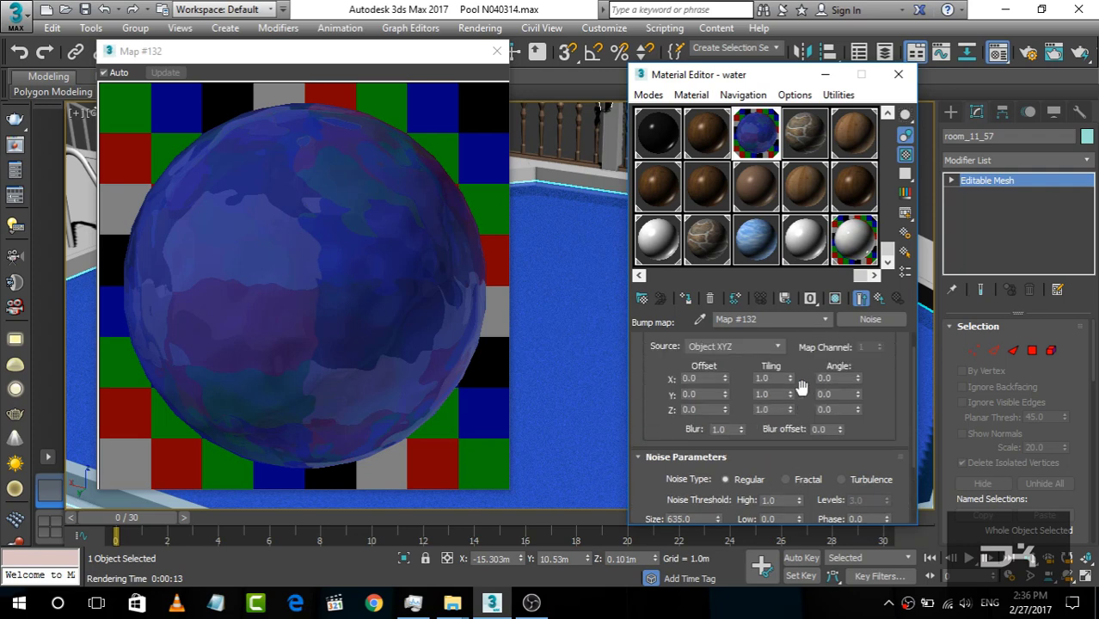
scroll(799, 388, up, 1)
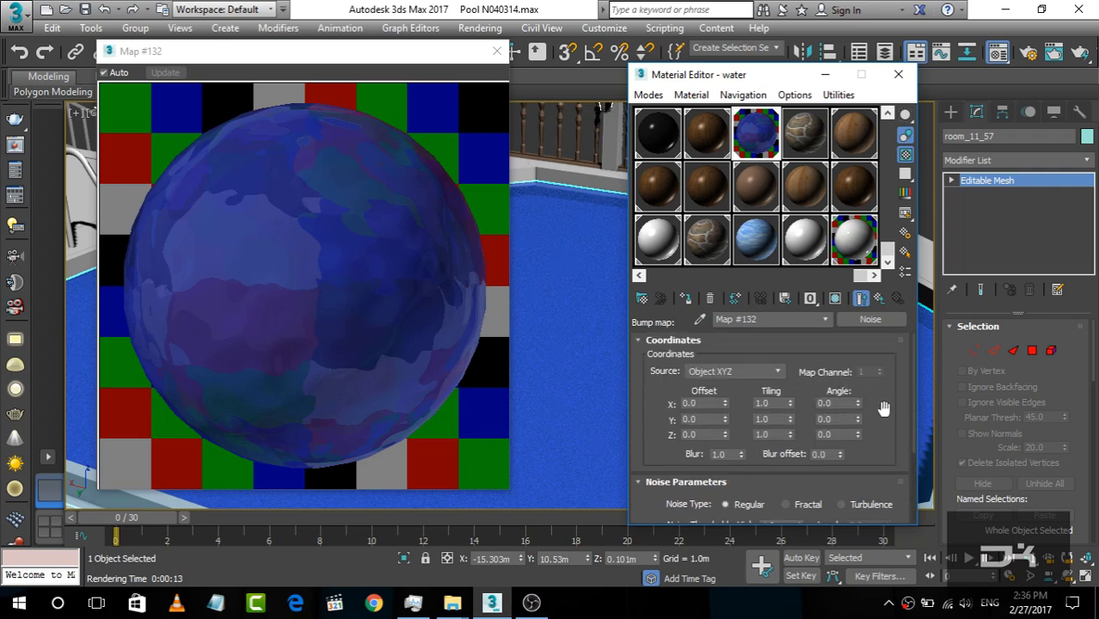
scroll(883, 408, down, 4)
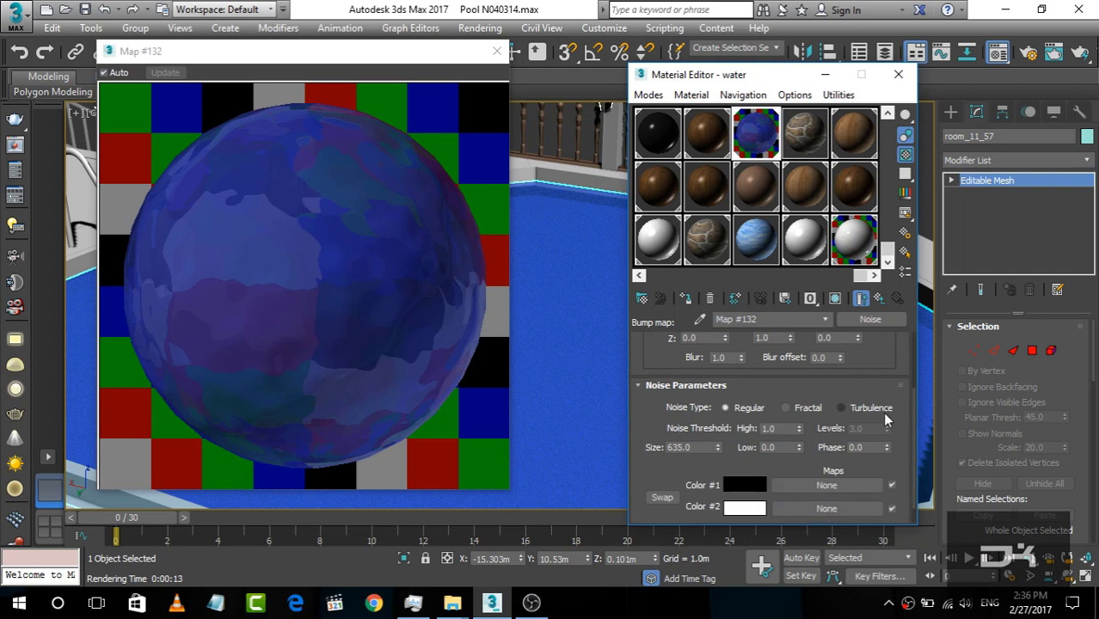
click(696, 447)
text(535)
key(Return)
text(300)
key(Return)
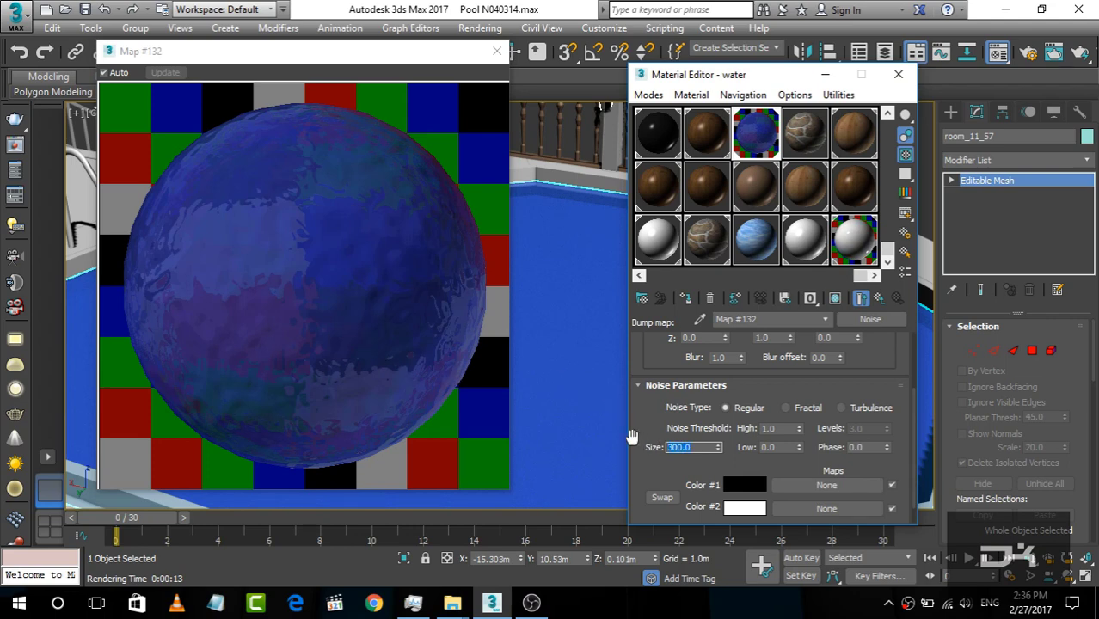
text(350)
key(Return)
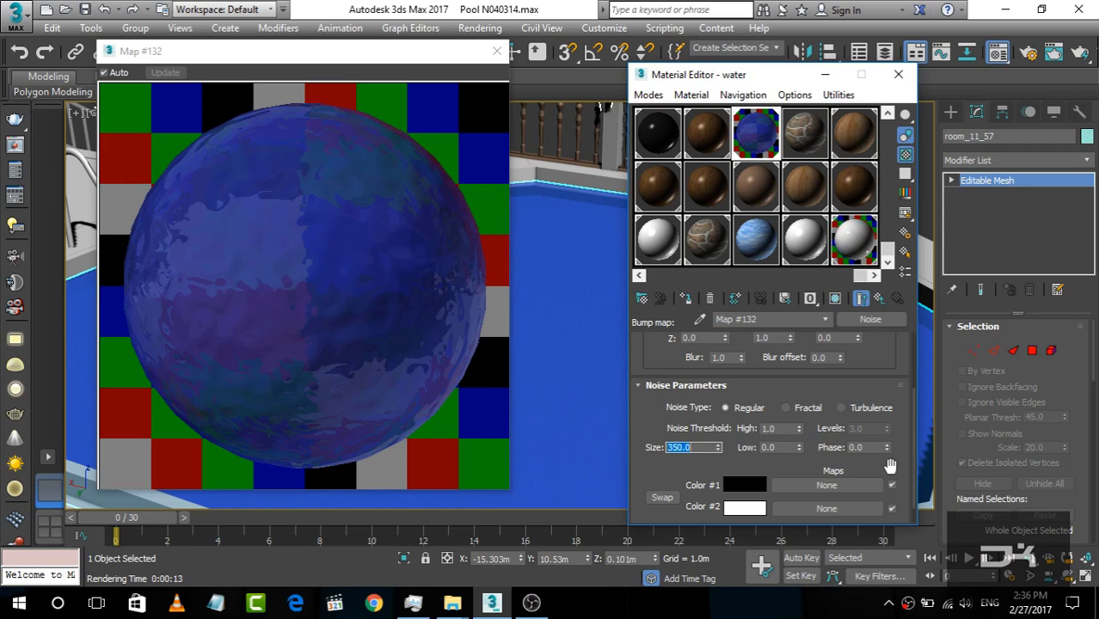
scroll(889, 465, down, 1)
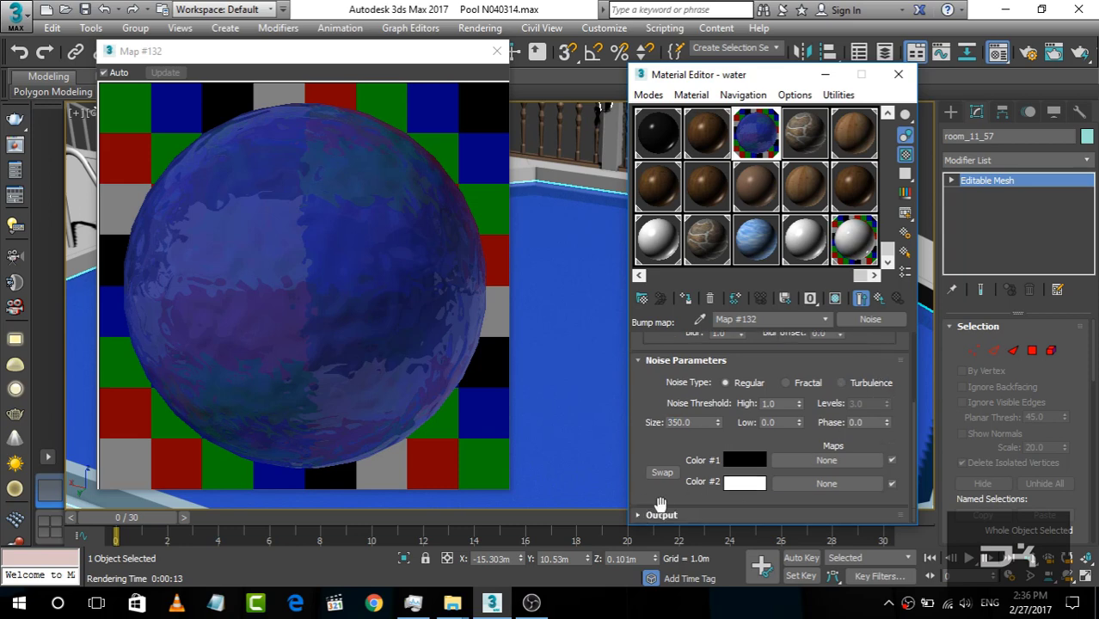
click(824, 318)
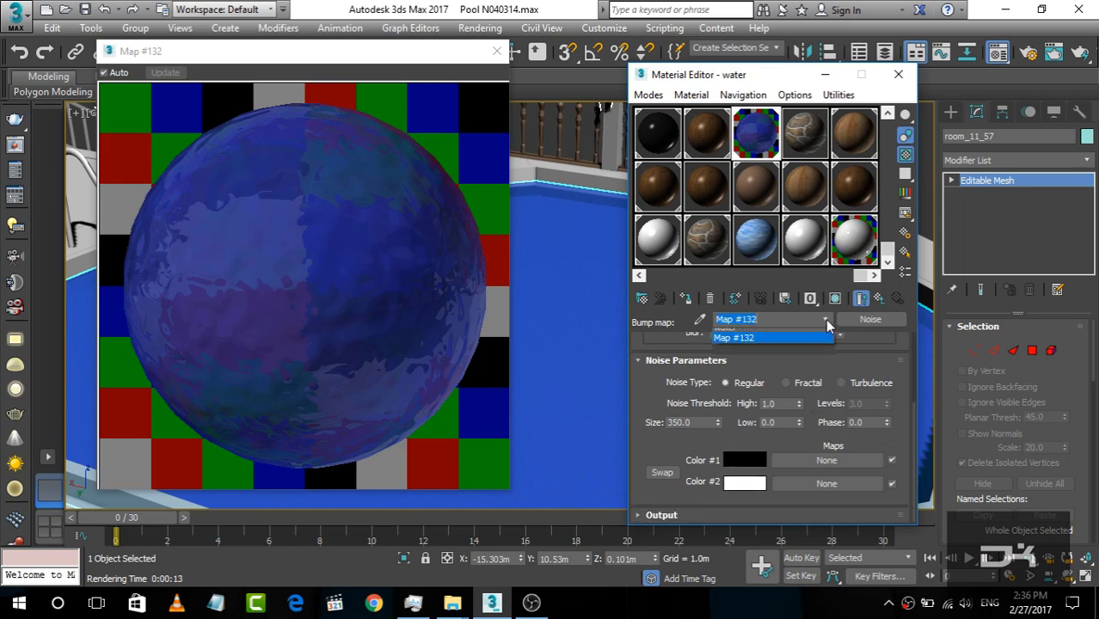
- Return to the water material, close the editor, and add a UVW Map modifier to the pool
click(800, 341)
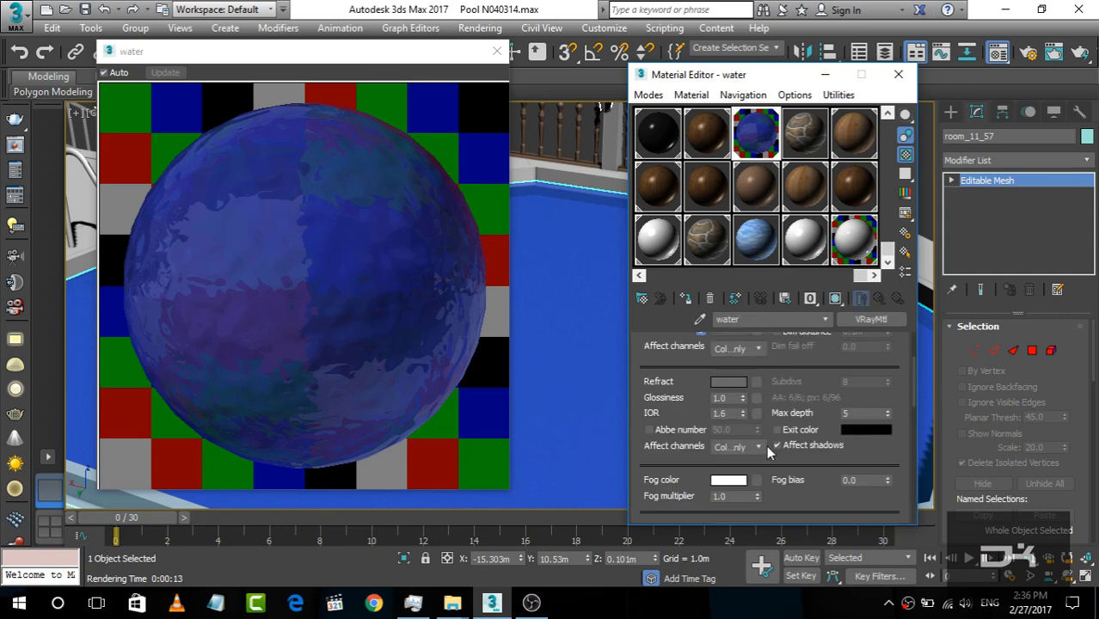
drag(826, 499, 817, 461)
click(898, 74)
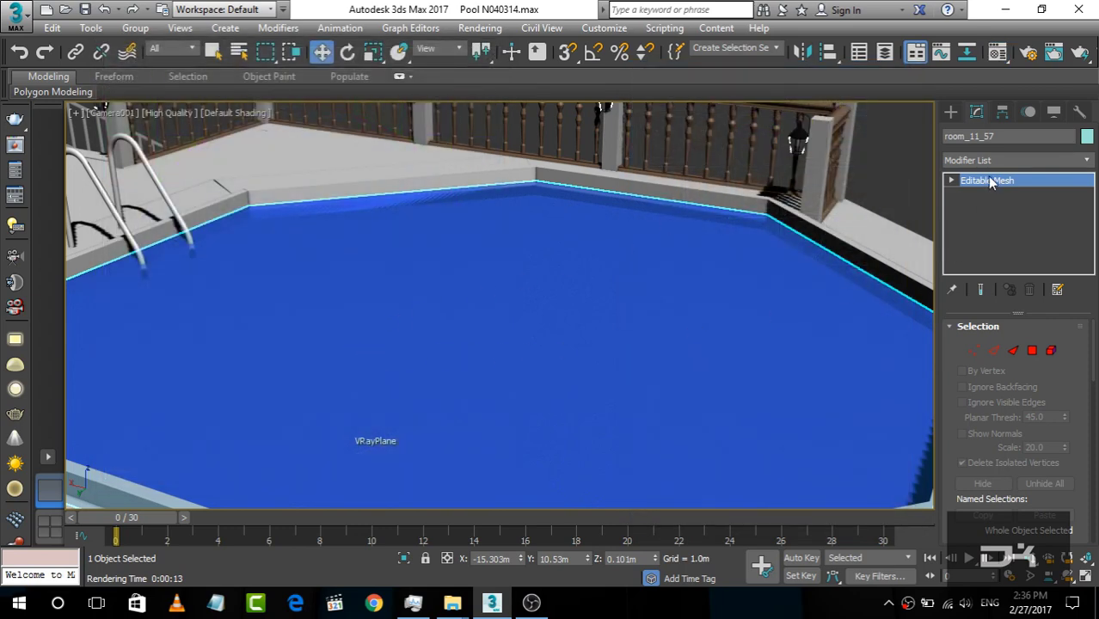
click(1056, 162)
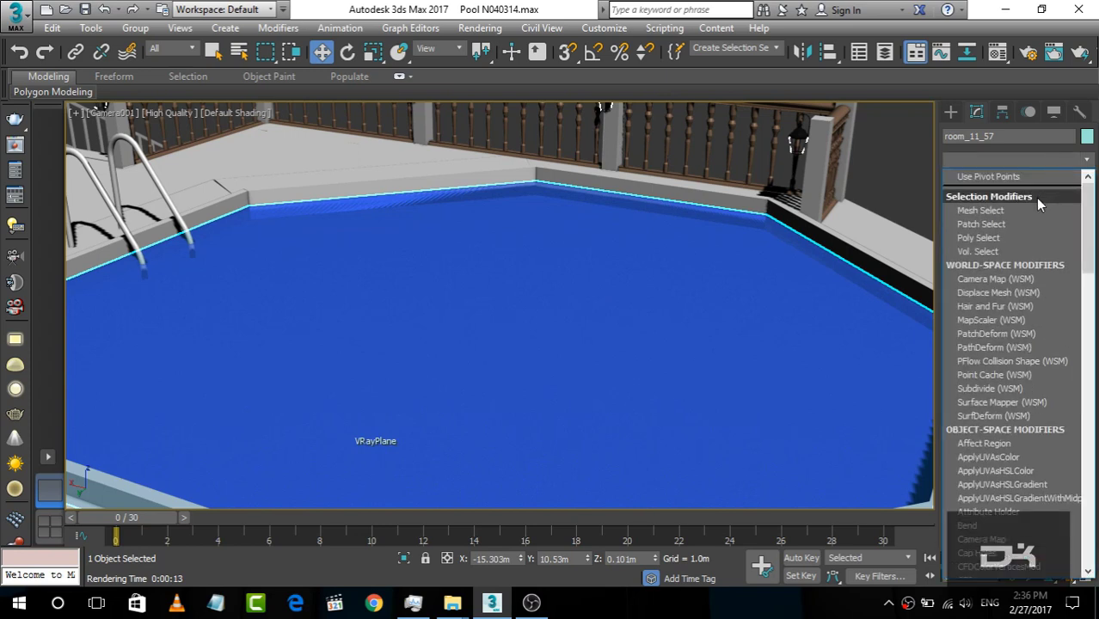
text(uvw)
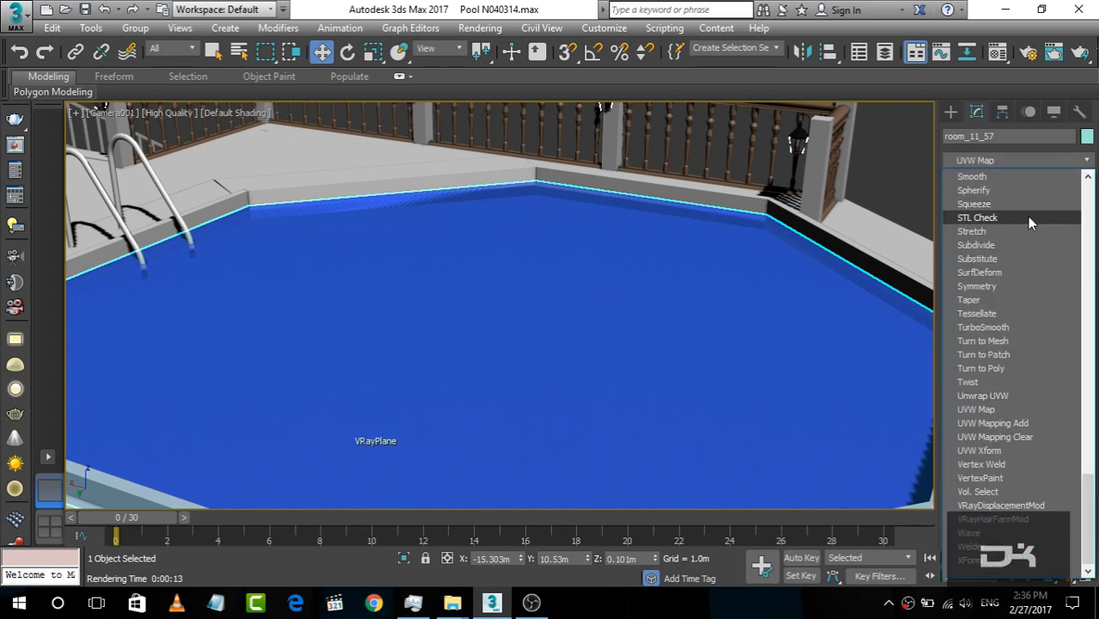
click(1024, 409)
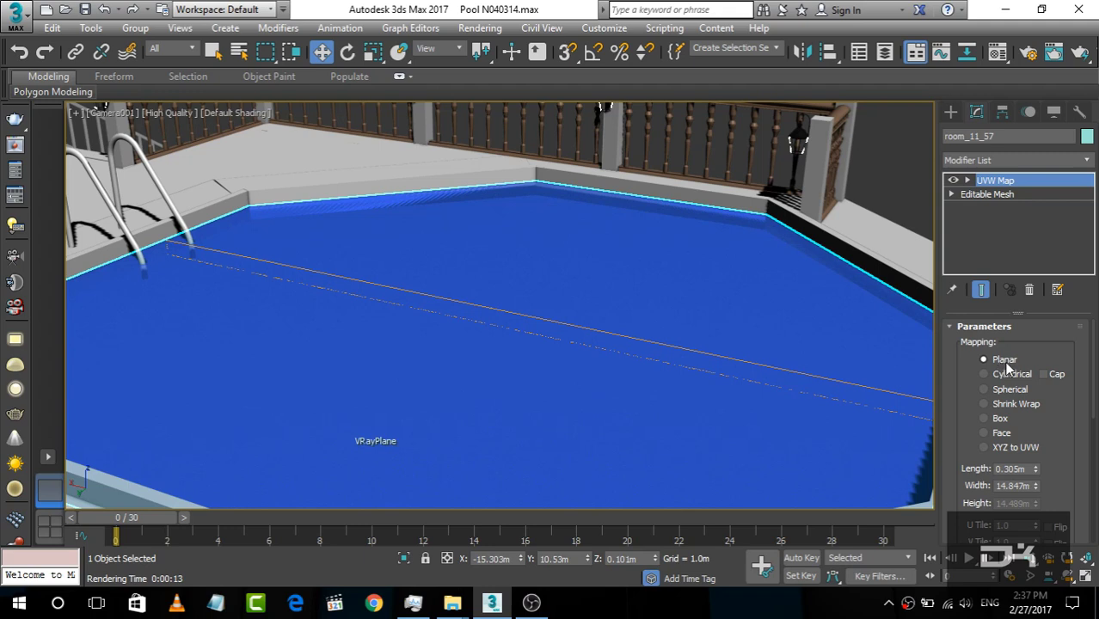
- Use Box mapping with Length, Width and Height all 0.5m
click(983, 419)
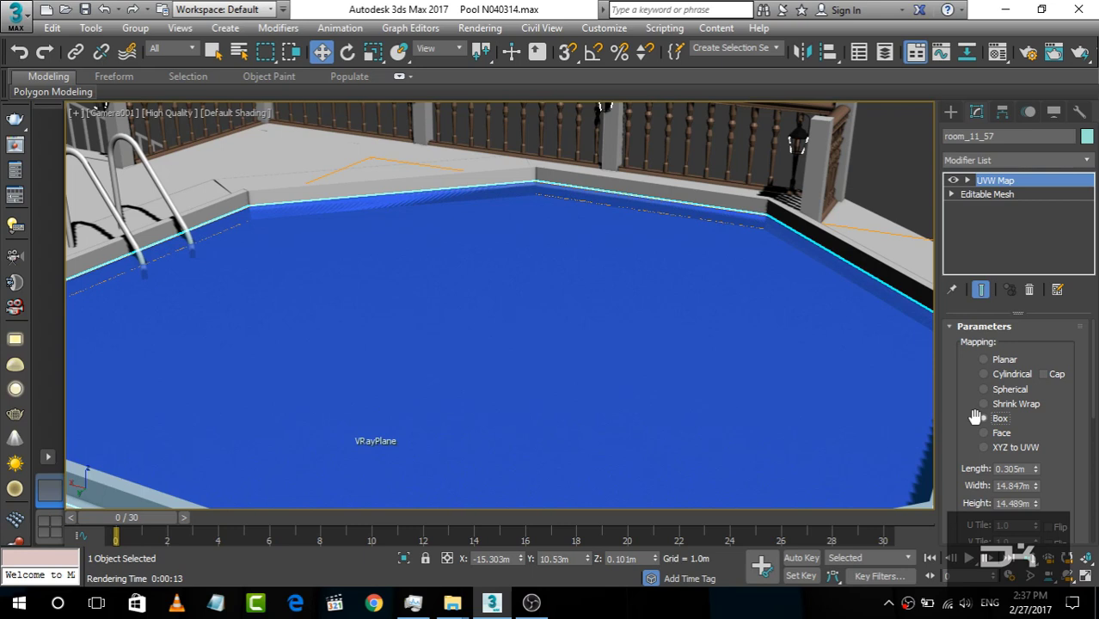
scroll(1023, 426, down, 2)
drag(1028, 424, 960, 421)
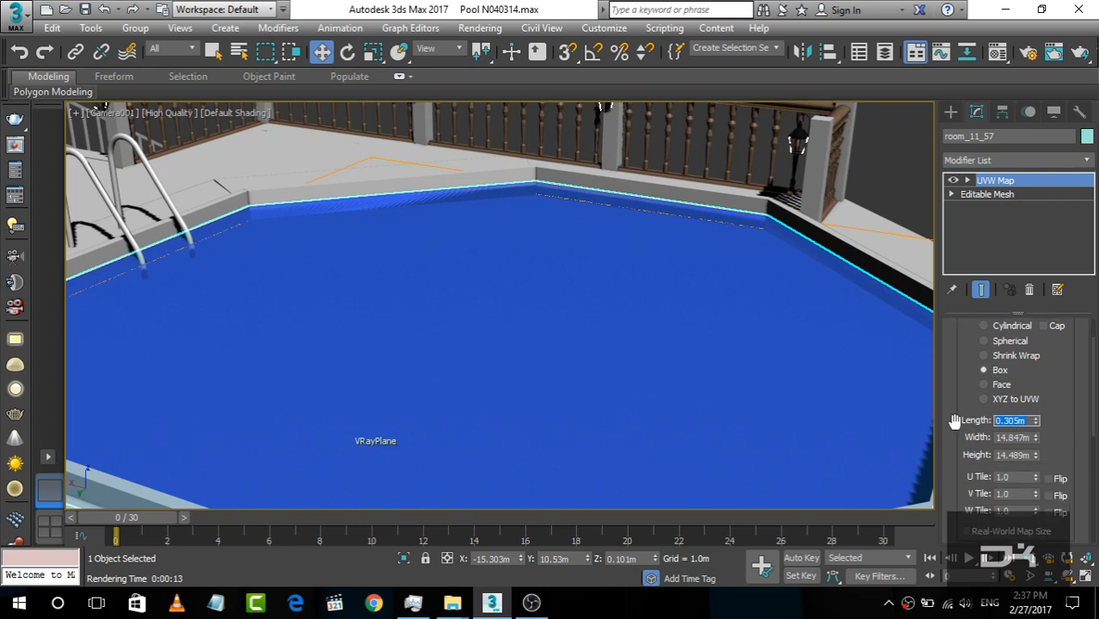
text(0.5)
key(Tab)
text(0.5)
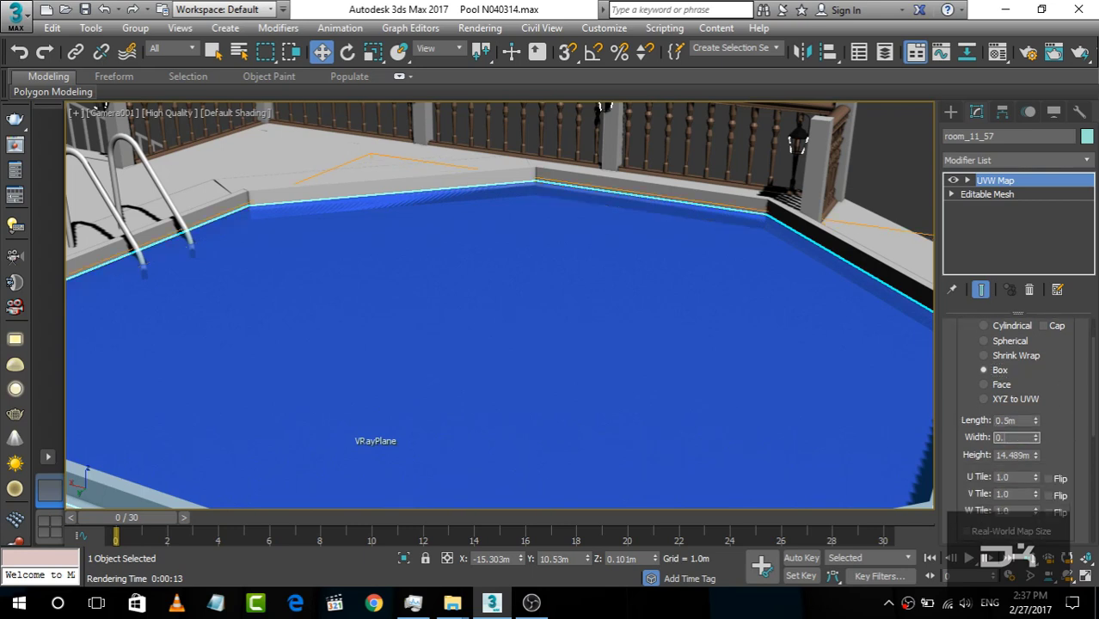
key(Tab)
text(0.5)
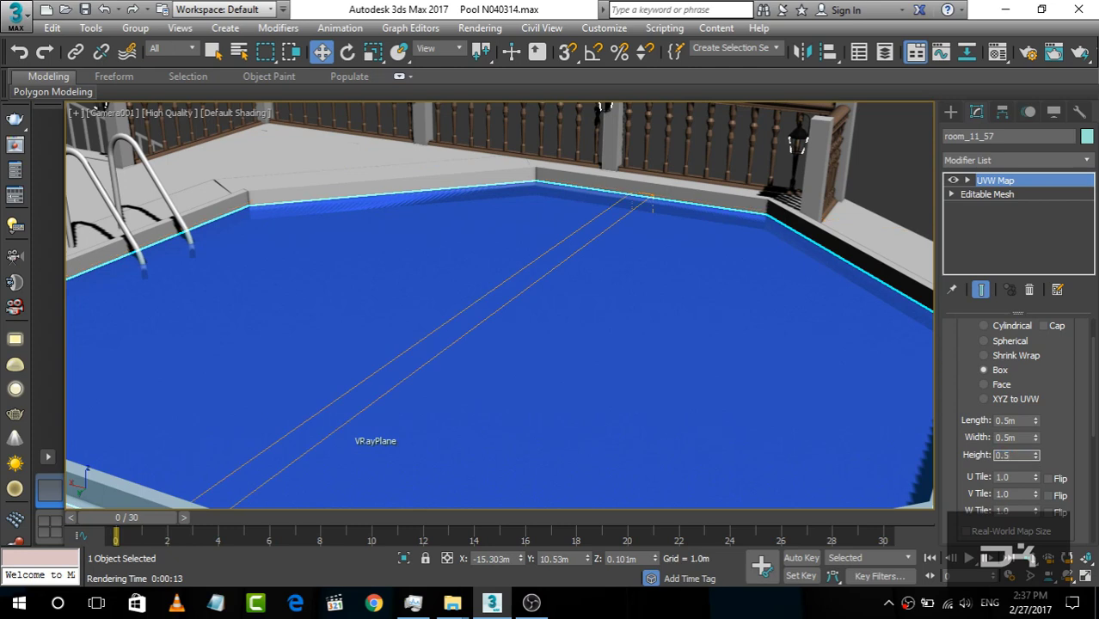
key(Tab)
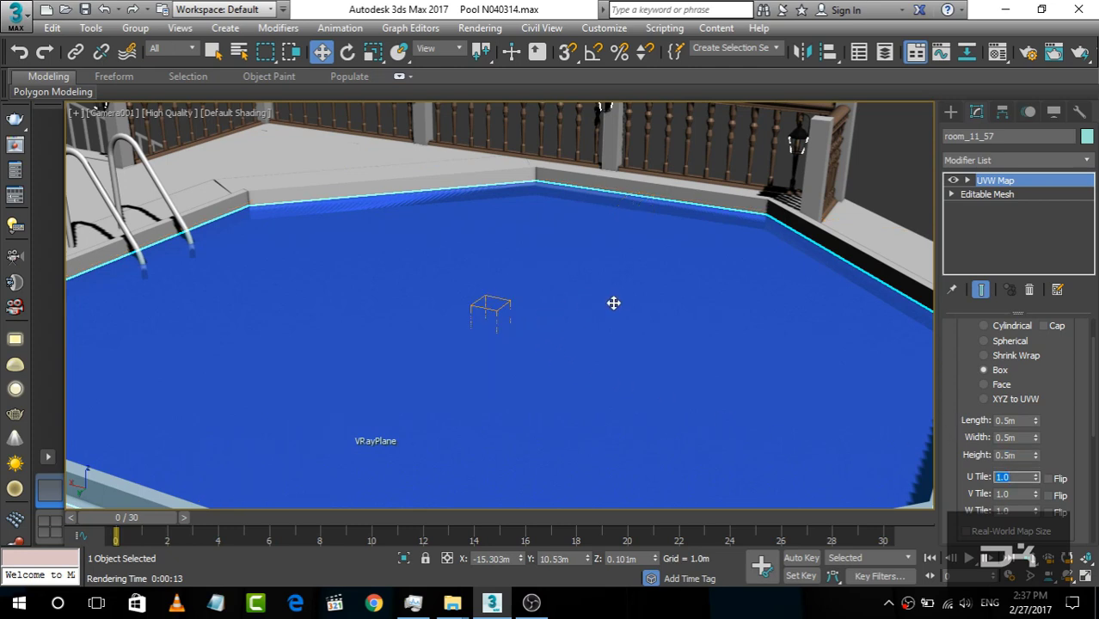
drag(1061, 418, 1059, 302)
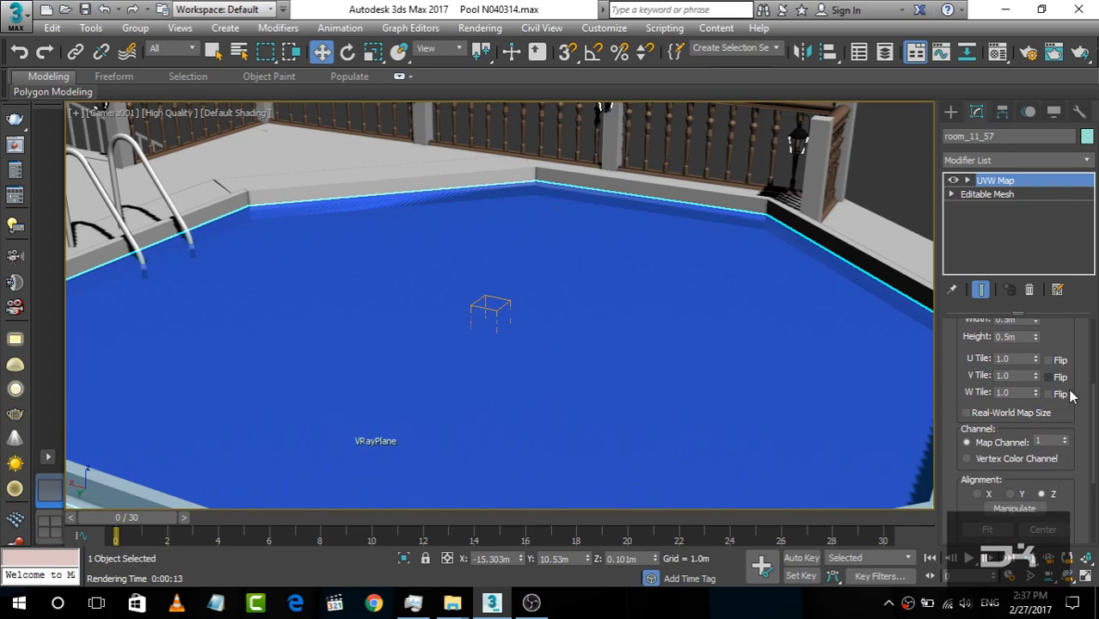
- Render the Camera001 view in V-Ray to check the rippled blue water
click(1052, 54)
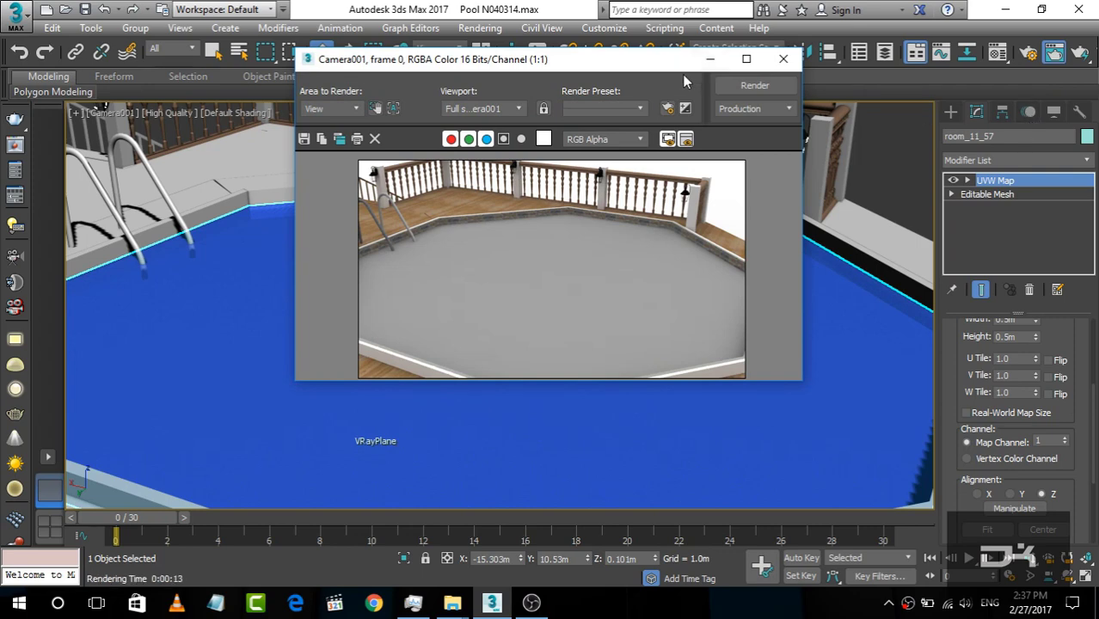
click(735, 85)
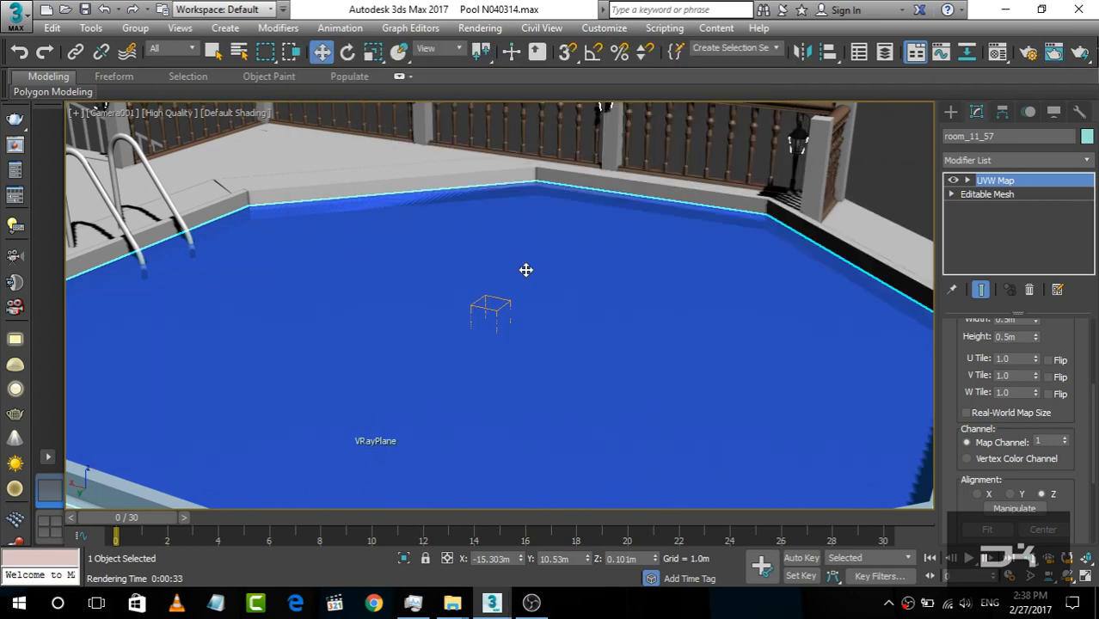
- Reduce the whiteness of the water's diffuse colour for a more saturated blue
key(m)
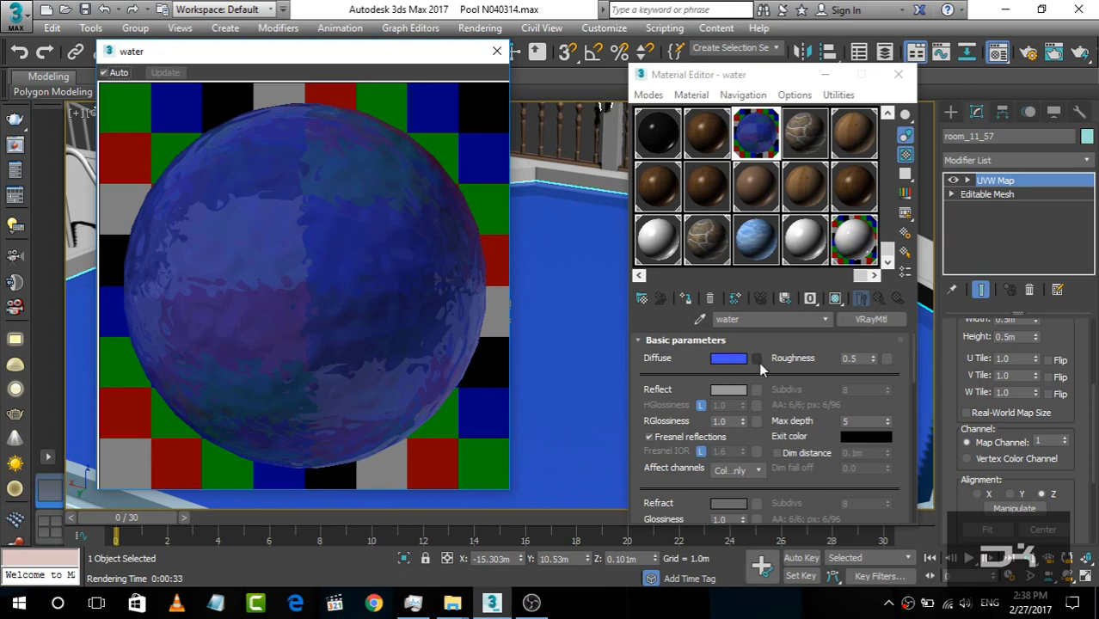
click(732, 361)
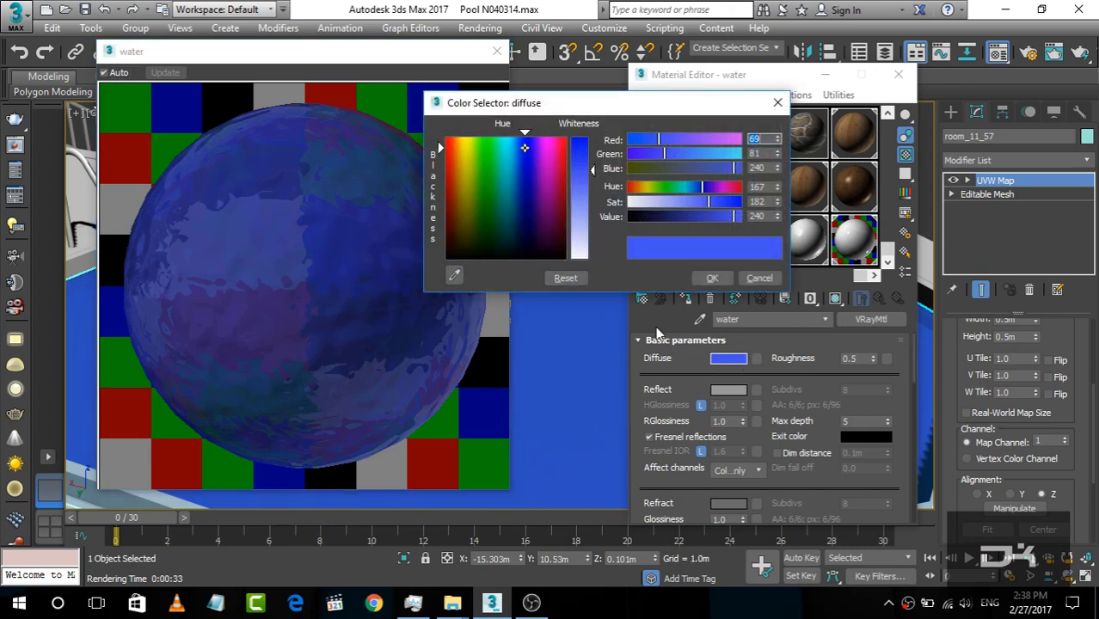
click(591, 169)
mouse_move(591, 168)
mouse_down()
mouse_move(596, 143)
mouse_move(593, 172)
mouse_move(593, 160)
mouse_up()
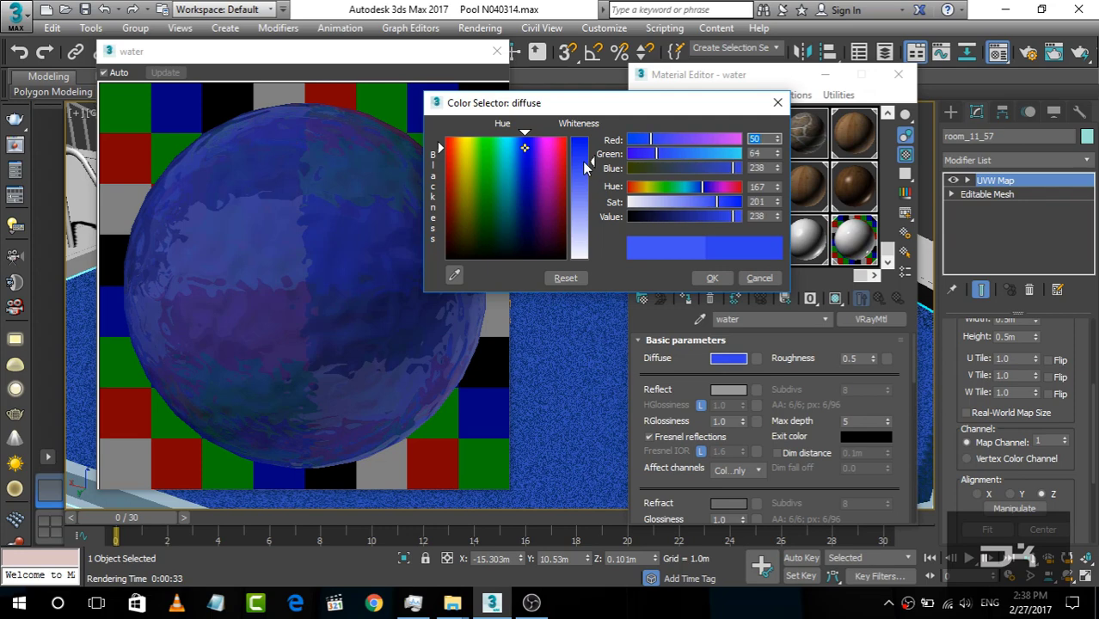
click(712, 277)
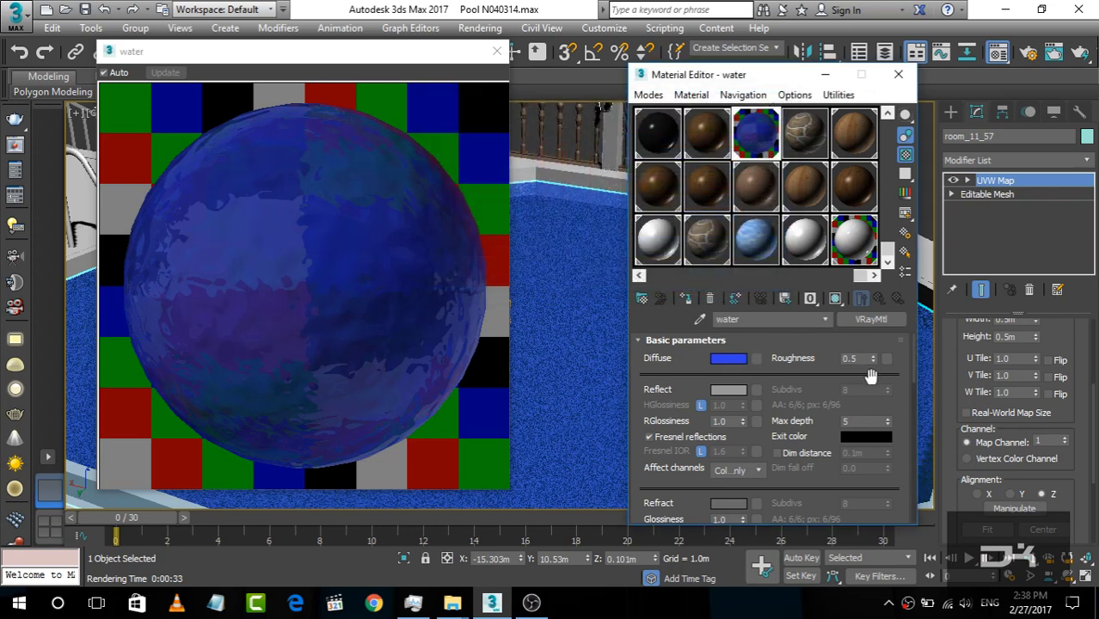
- Lighten the water's reflection grey to 193, then bring up V-Ray Render Setup
click(729, 391)
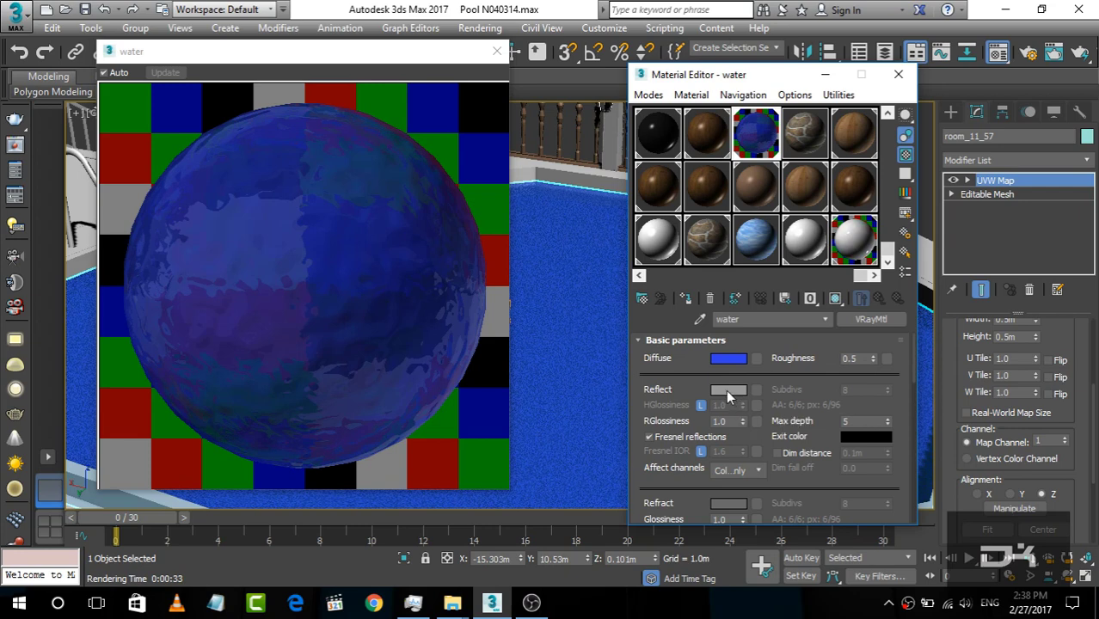
drag(592, 211, 592, 230)
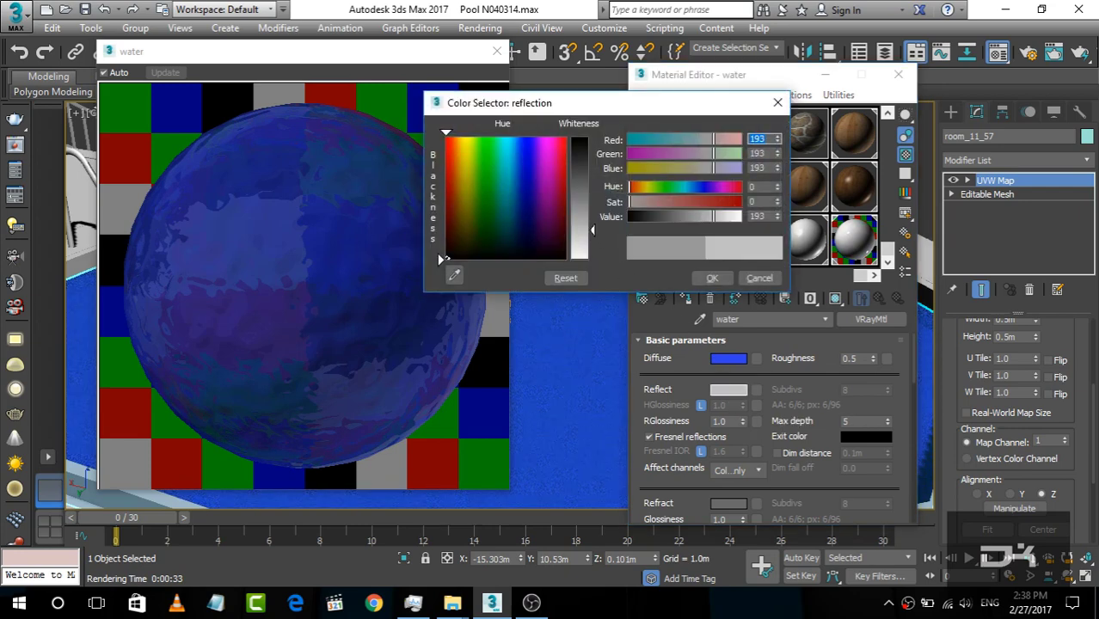
click(712, 278)
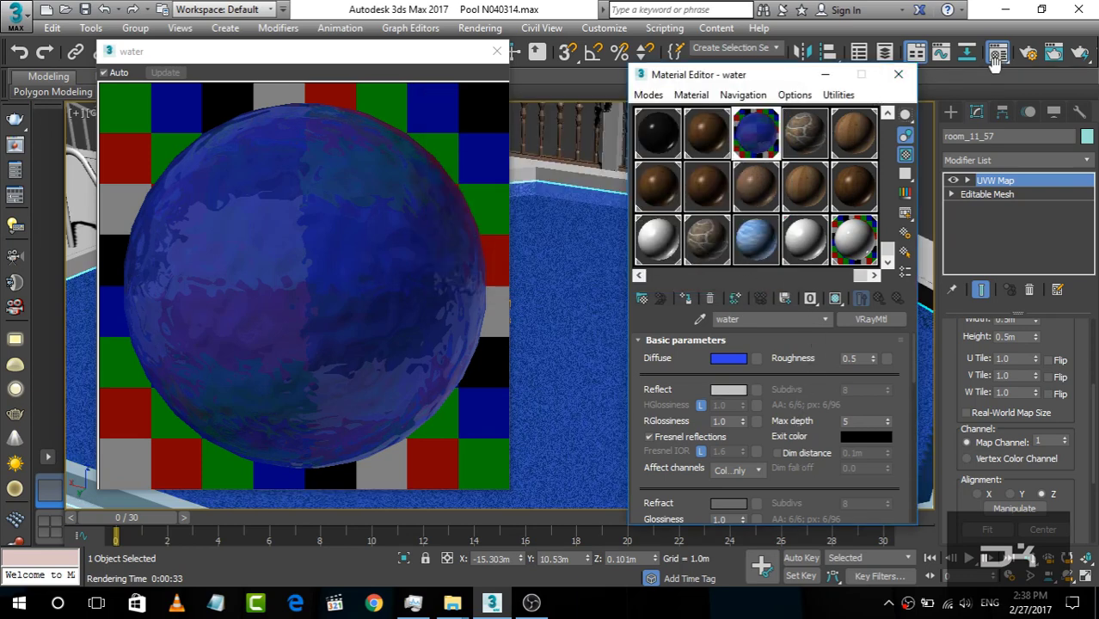
key(shift+q)
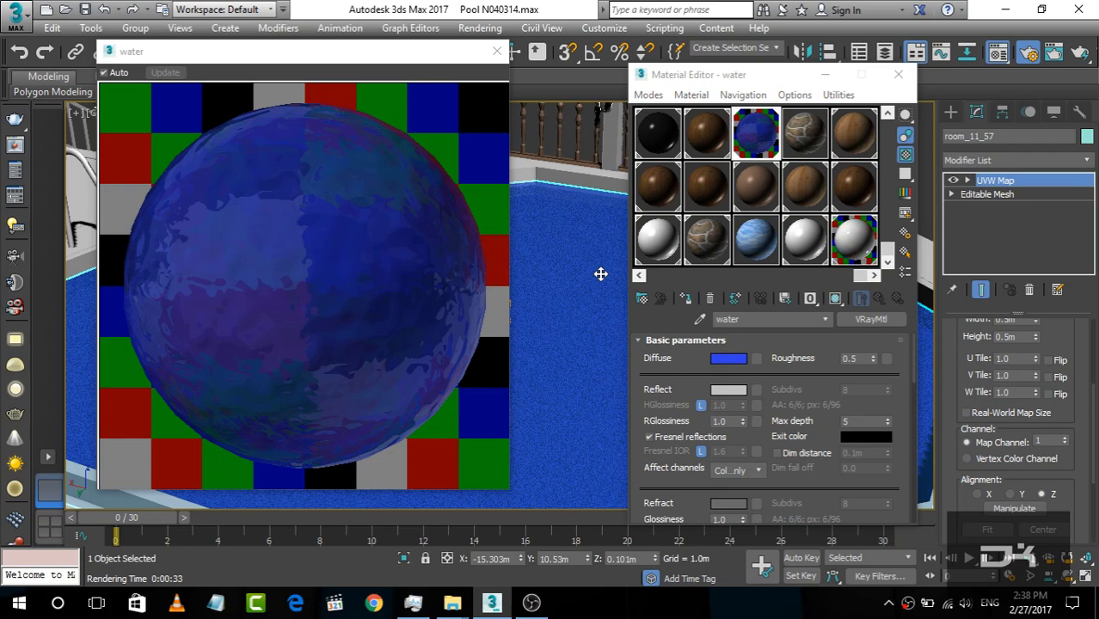
key(F10)
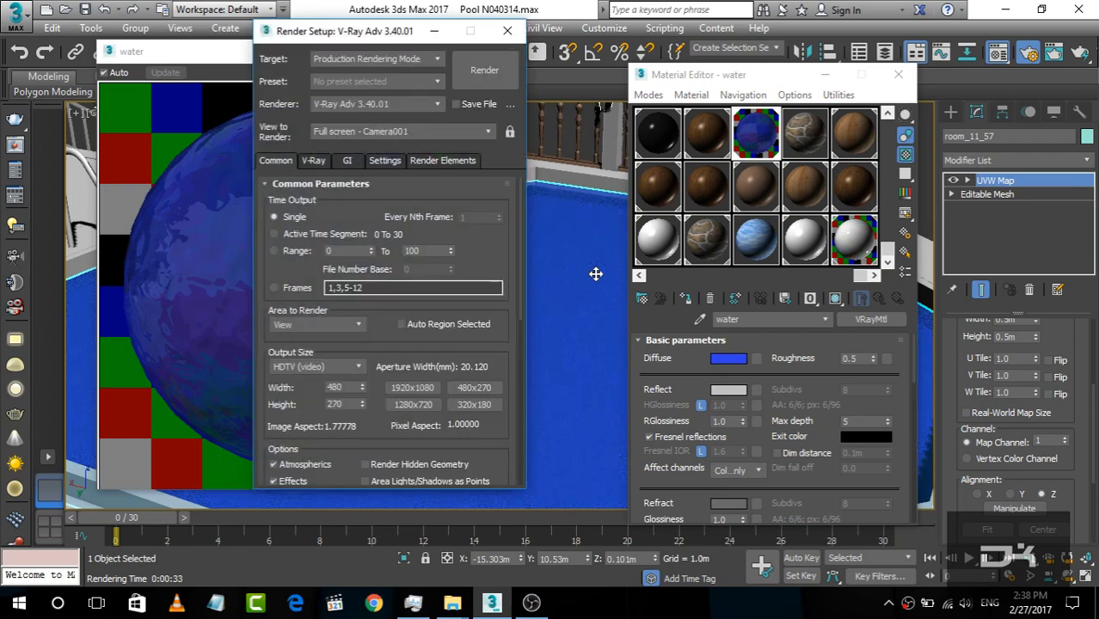
- Render the camera view in V-Ray with the water reflection grey now at 158
click(488, 78)
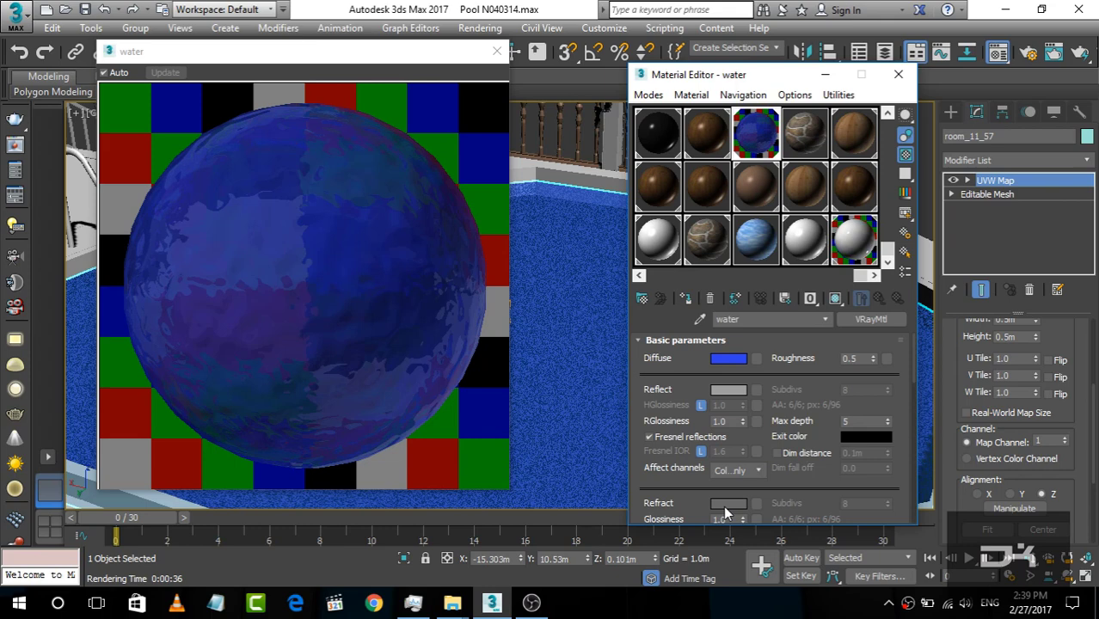
- Set the water's Refract colour to grey 156, then start a fresh production render of the camera view
click(727, 504)
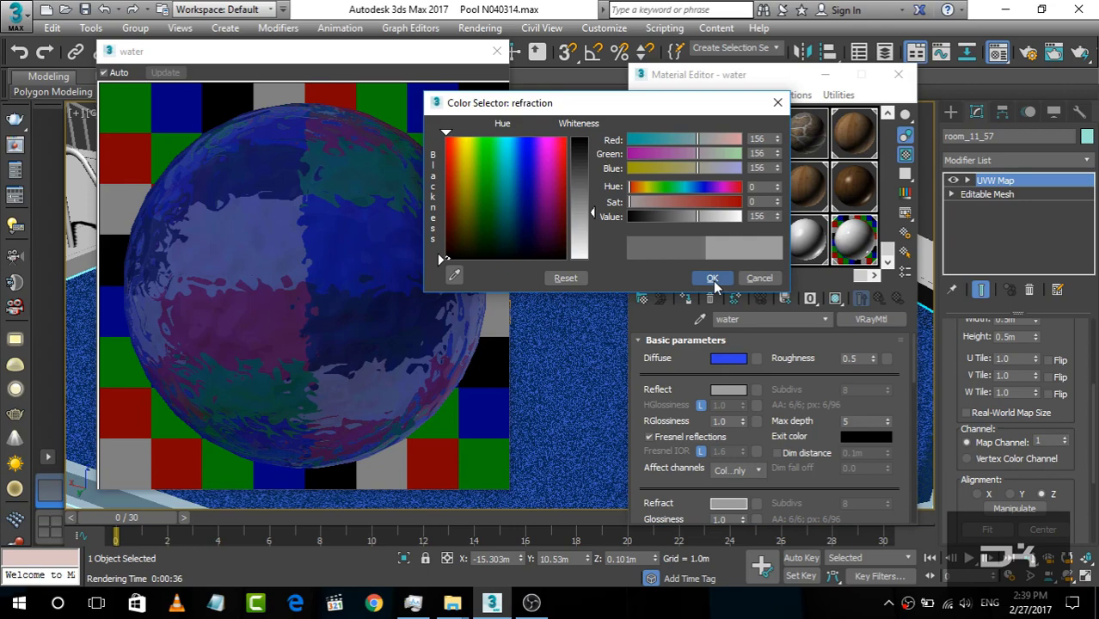
click(713, 280)
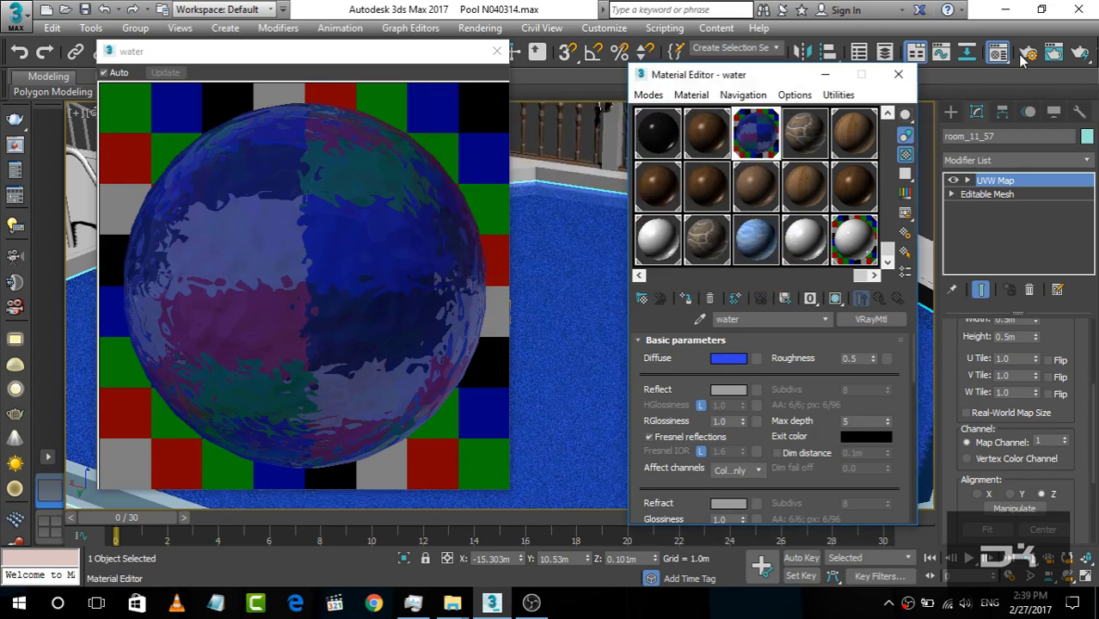
click(1025, 55)
click(771, 87)
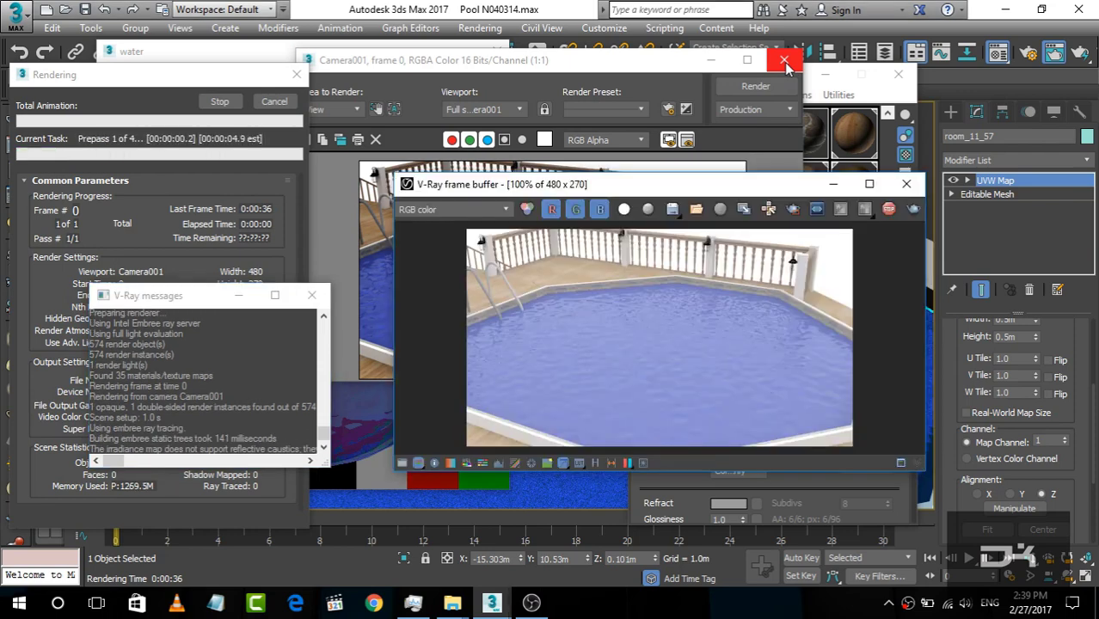
click(783, 61)
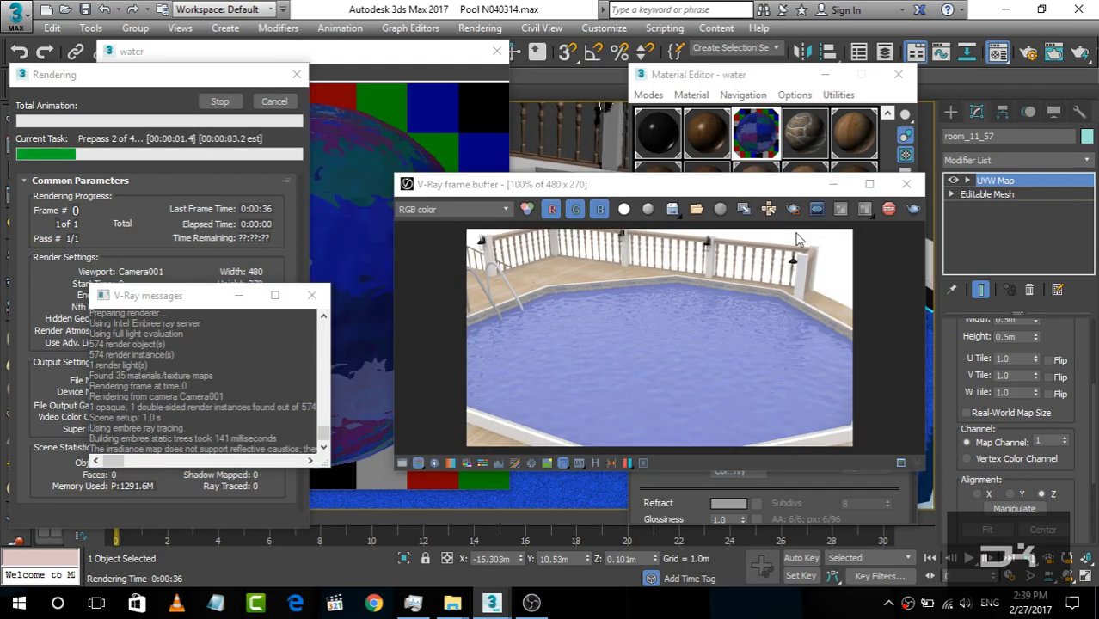